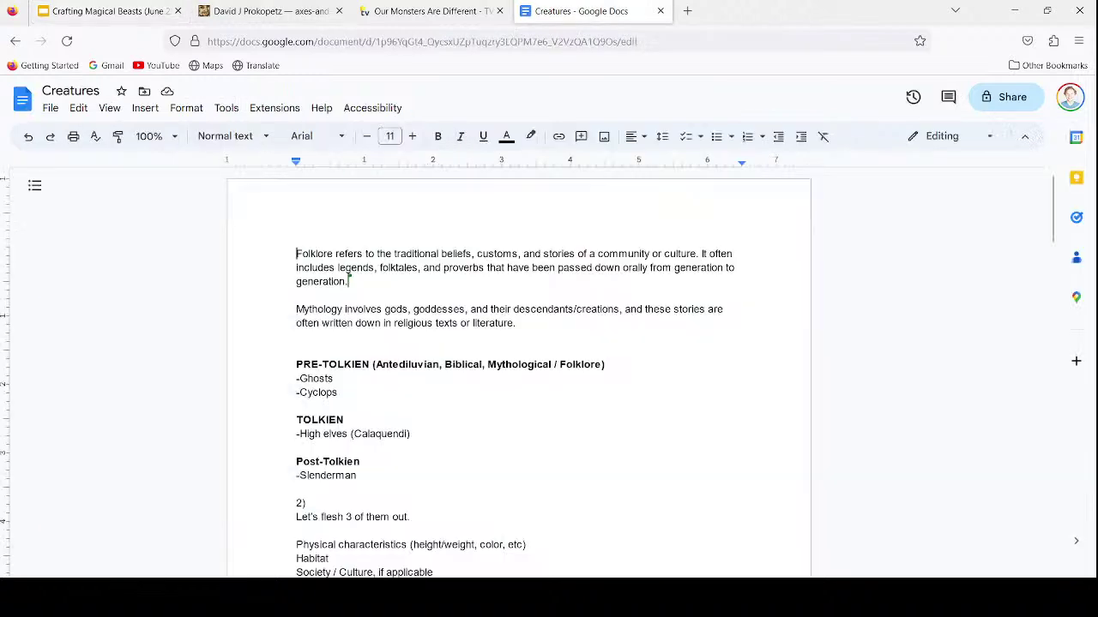
Step: Review the folklore and mythology definitions at the start of the document and the Pre-Tolkien heading
scroll(499, 302, up, 5)
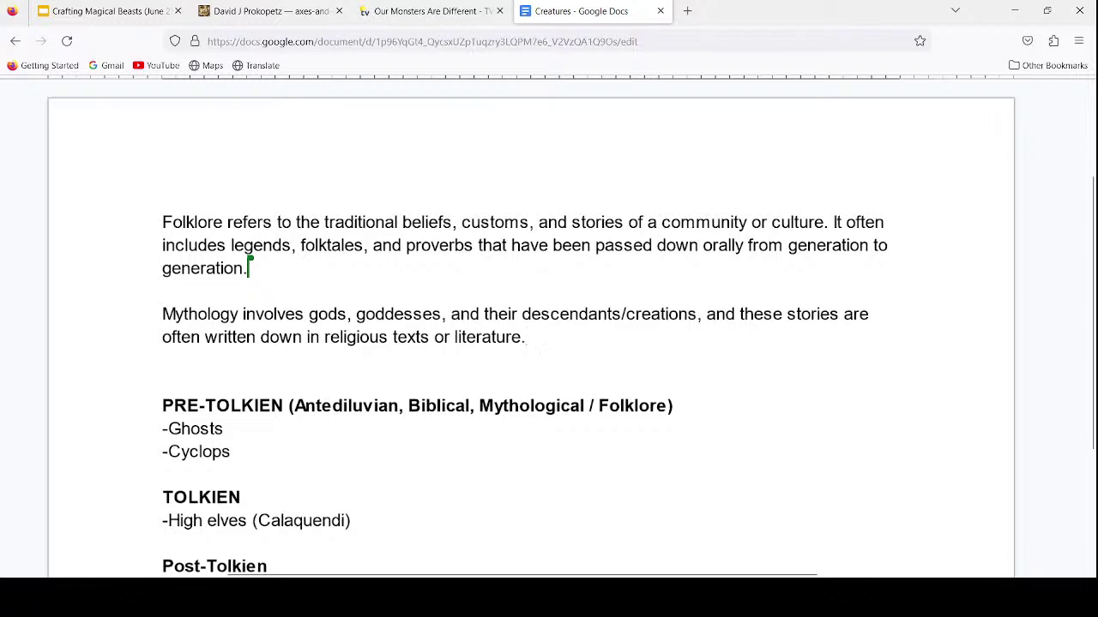
click(272, 405)
key(Down)
triple_click(294, 405)
drag(294, 406, 249, 452)
click(249, 452)
triple_click(398, 315)
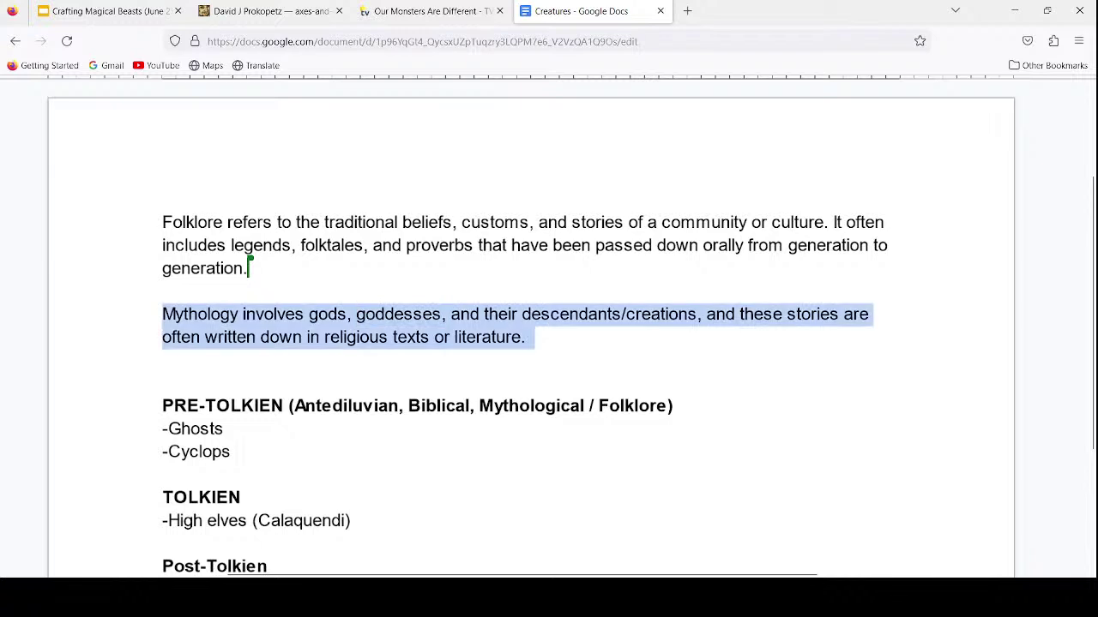
click(422, 405)
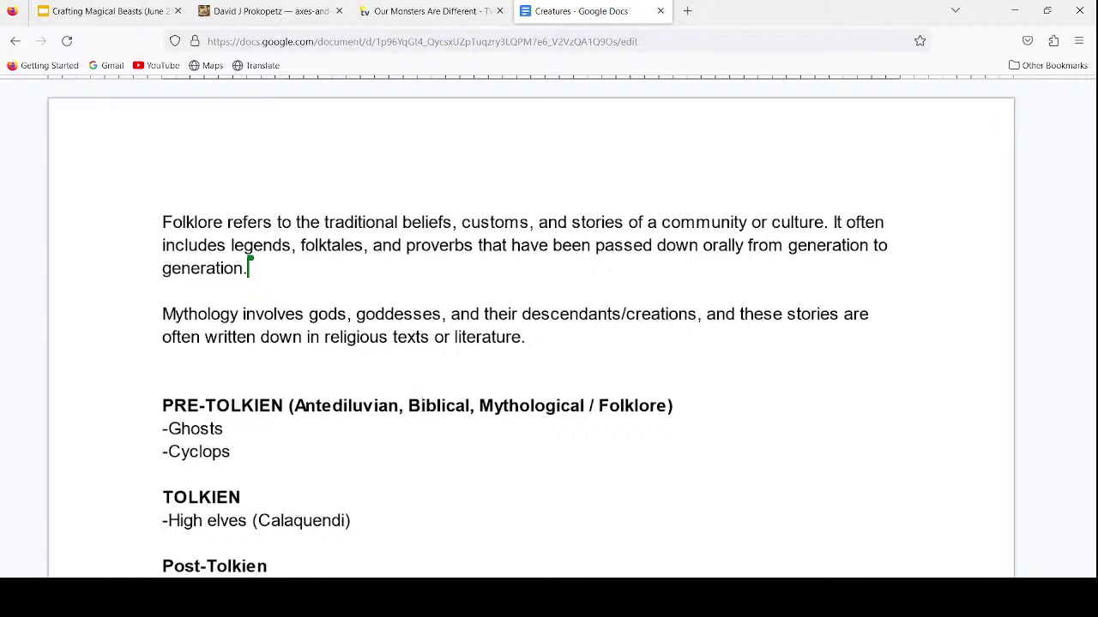
Step: Review the example creatures listed under the Pre-Tolkien, Tolkien and Post-Tolkien headings
scroll(532, 343, down, 2)
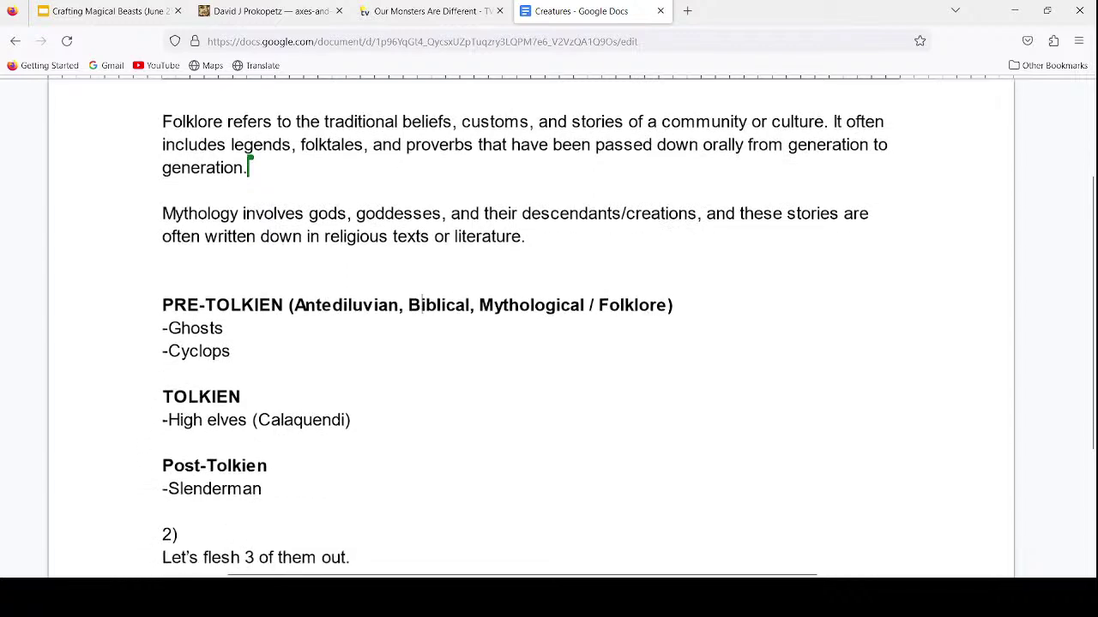
scroll(549, 343, down, 2)
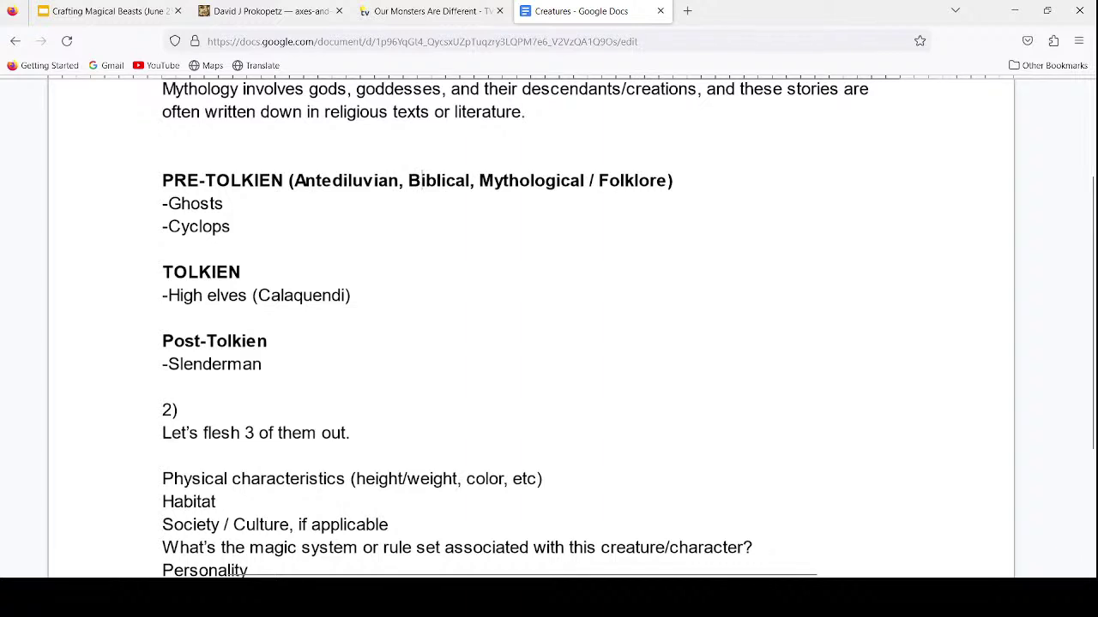
click(224, 226)
triple_click(224, 226)
drag(224, 226, 202, 204)
click(201, 204)
click(238, 227)
triple_click(239, 295)
click(353, 295)
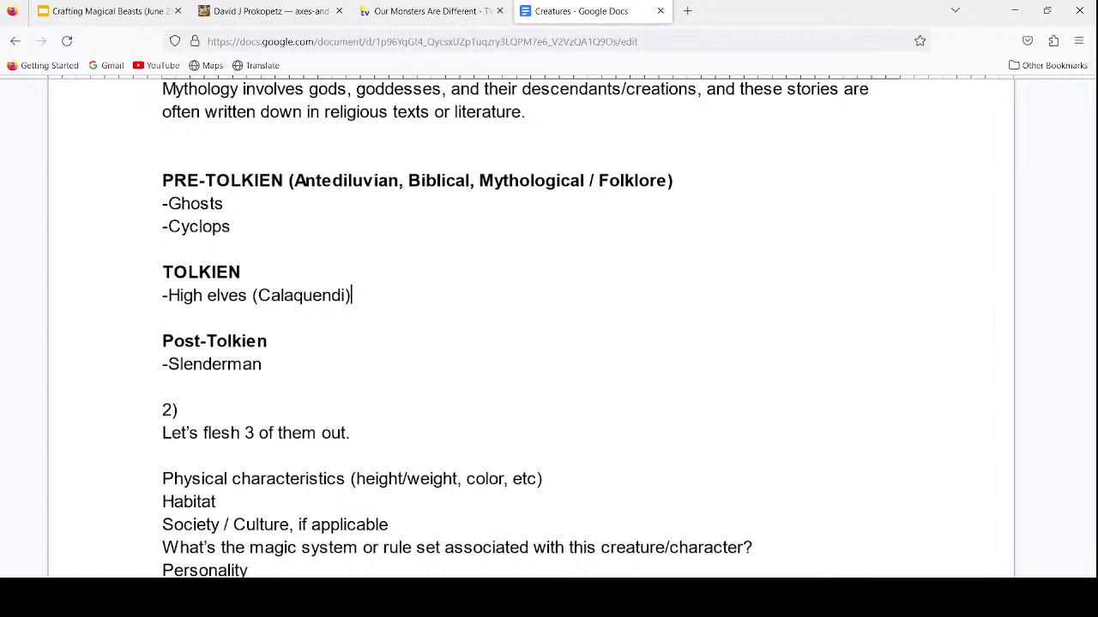
double_click(221, 296)
drag(221, 296, 181, 296)
click(181, 296)
click(170, 296)
key(Down)
key(Left)
key(Up)
key(Up)
key(Up)
key(Up)
key(Down)
key(Down)
key(Down)
key(Down)
key(Down)
key(Down)
text('=)
key(BackSpace)
key(BackSpace)
key(Return)
text(()
key(BackSpace)
text(-)
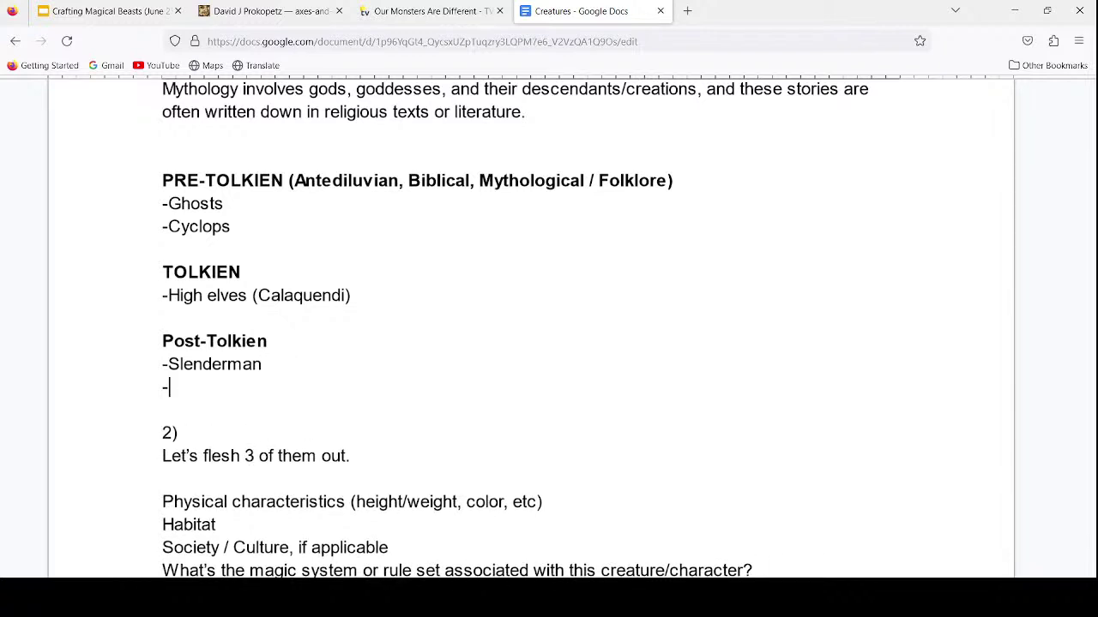
key(BackSpace)
key(BackSpace)
key(Up)
key(Up)
key(Up)
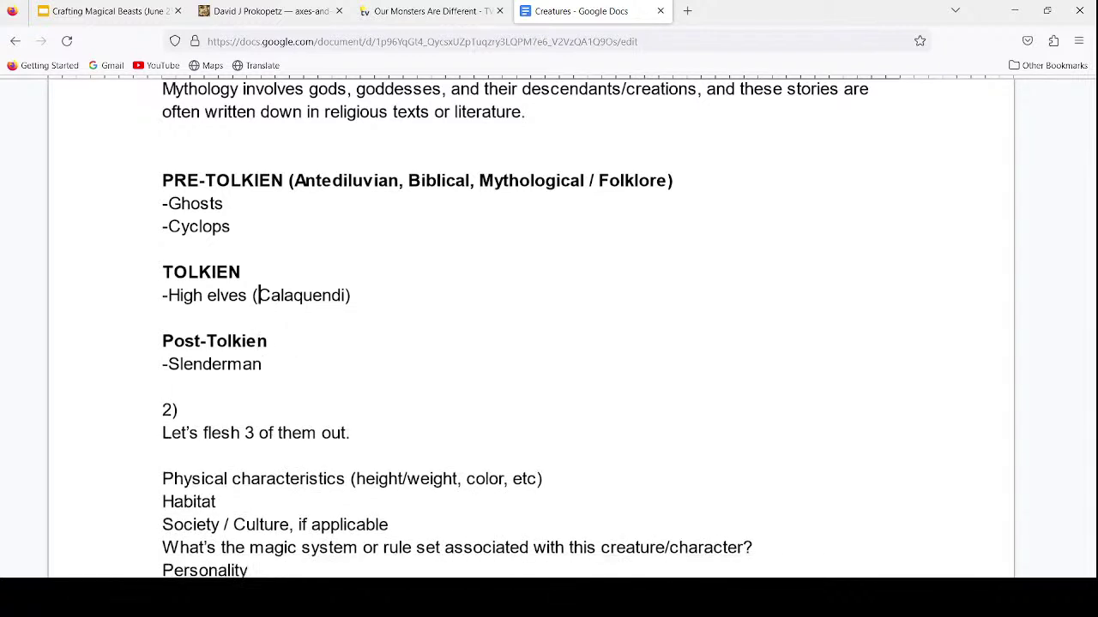
key(Up)
key(Up)
key(Return)
text(-Wight)
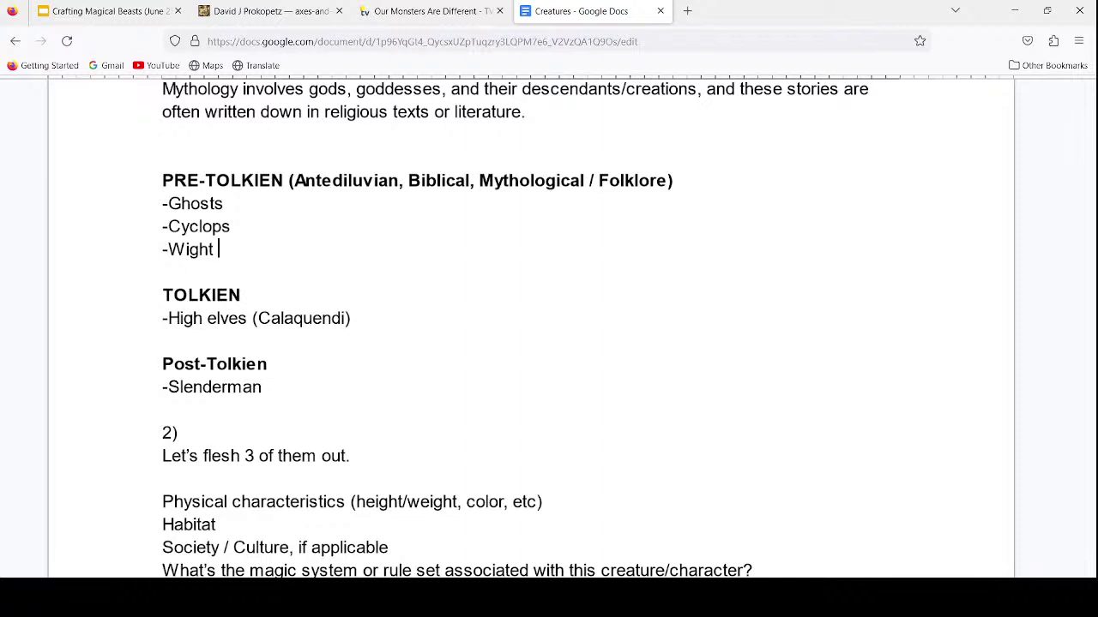
key(BackSpace)
key(BackSpace)
key(BackSpace)
key(BackSpace)
key(BackSpace)
key(BackSpace)
key(BackSpace)
key(BackSpace)
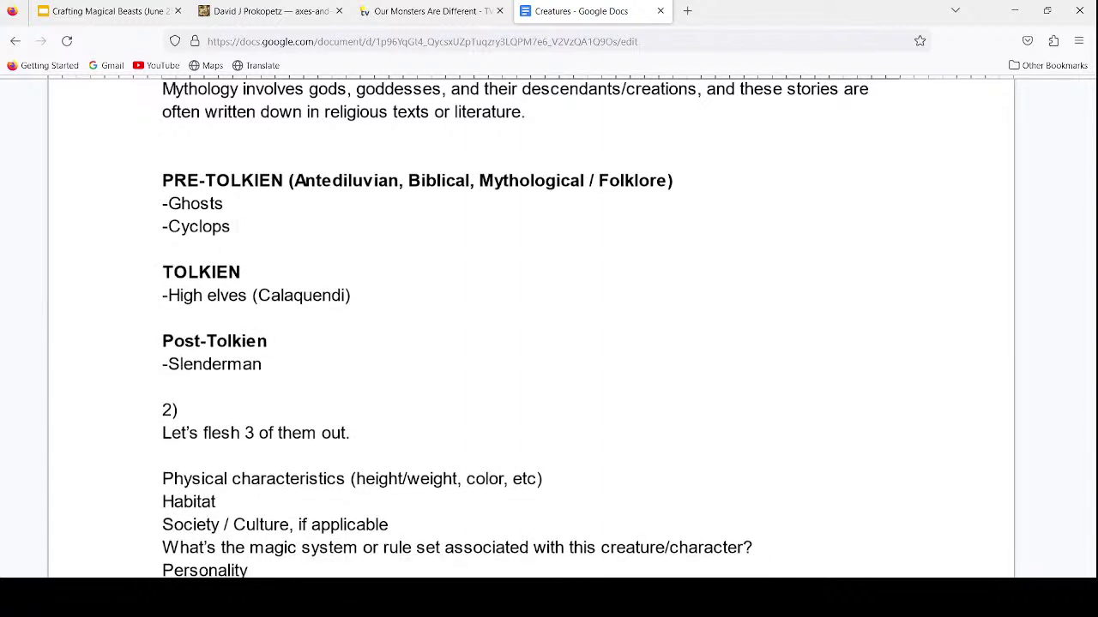
Step: Insert several blank lines between the Post-Tolkien list and the "2)" section
key(Down)
key(Down)
key(Down)
key(Down)
key(Down)
key(Down)
key(Down)
key(Down)
key(Up)
key(Return)
key(Return)
key(Return)
key(Return)
key(Return)
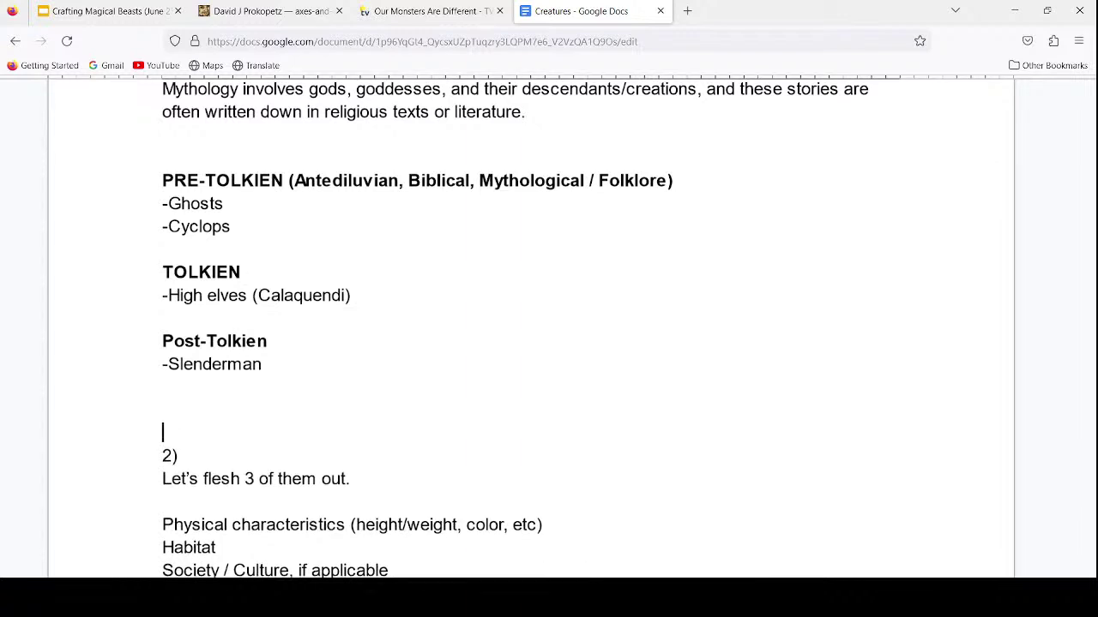
Step: Add the entry "-Owlbear" directly below Slenderman in the Post-Tolkien list
key(Up)
key(Up)
key(Up)
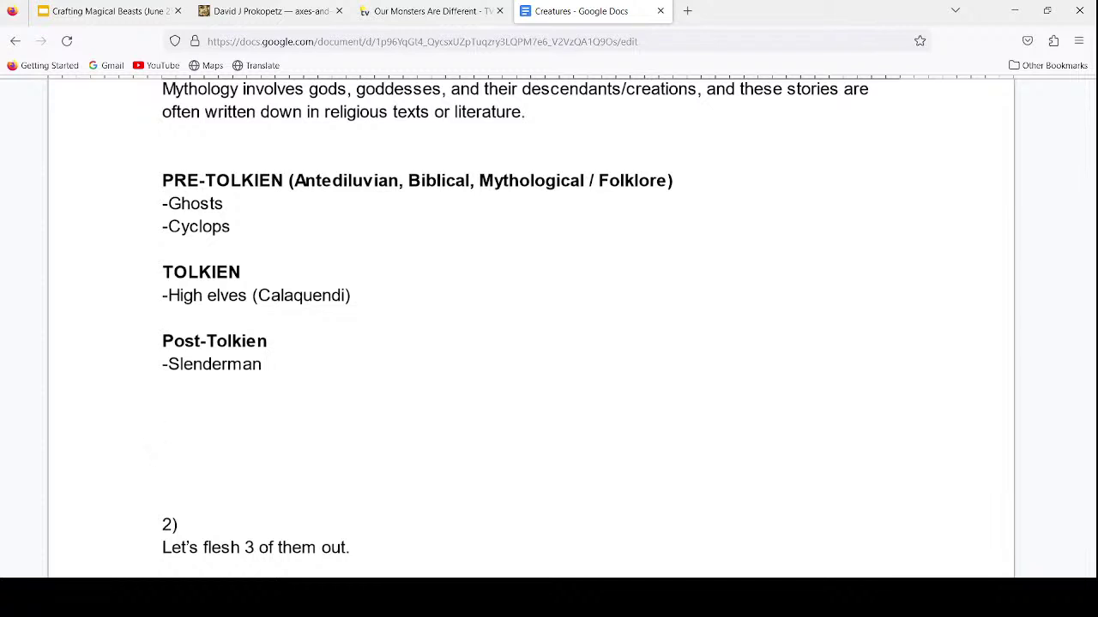
key(Up)
key(Up)
key(Up)
key(Down)
text(-Owlbear)
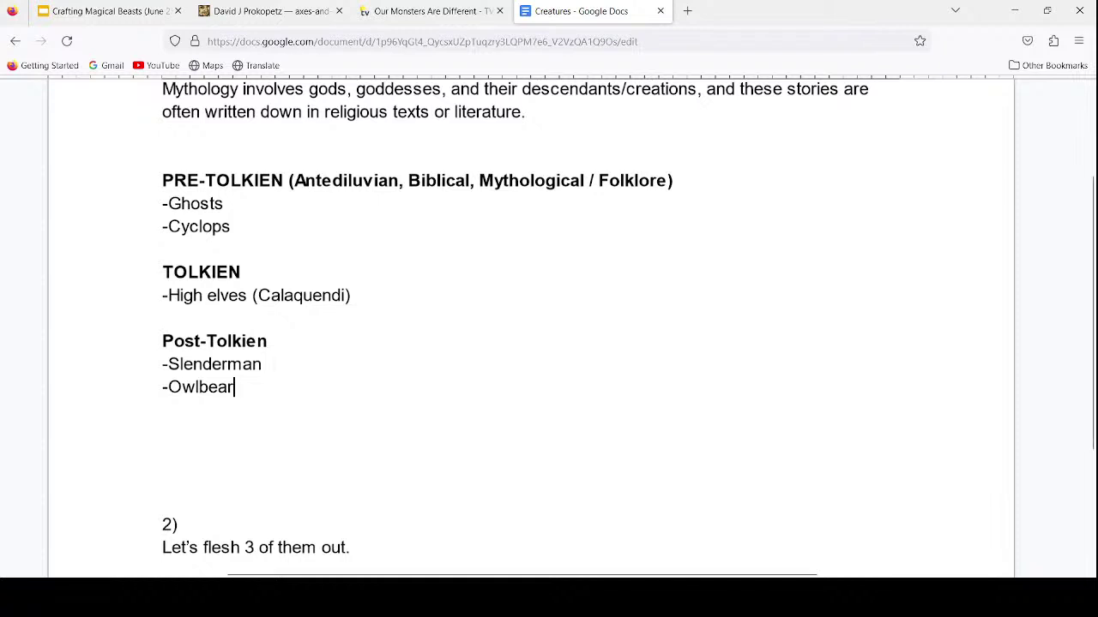
Step: Add the entry "-Leprechaun" below Cyclops in the Pre-Tolkien list, keeping a blank line before the Tolkien heading
scroll(514, 329, down, 1)
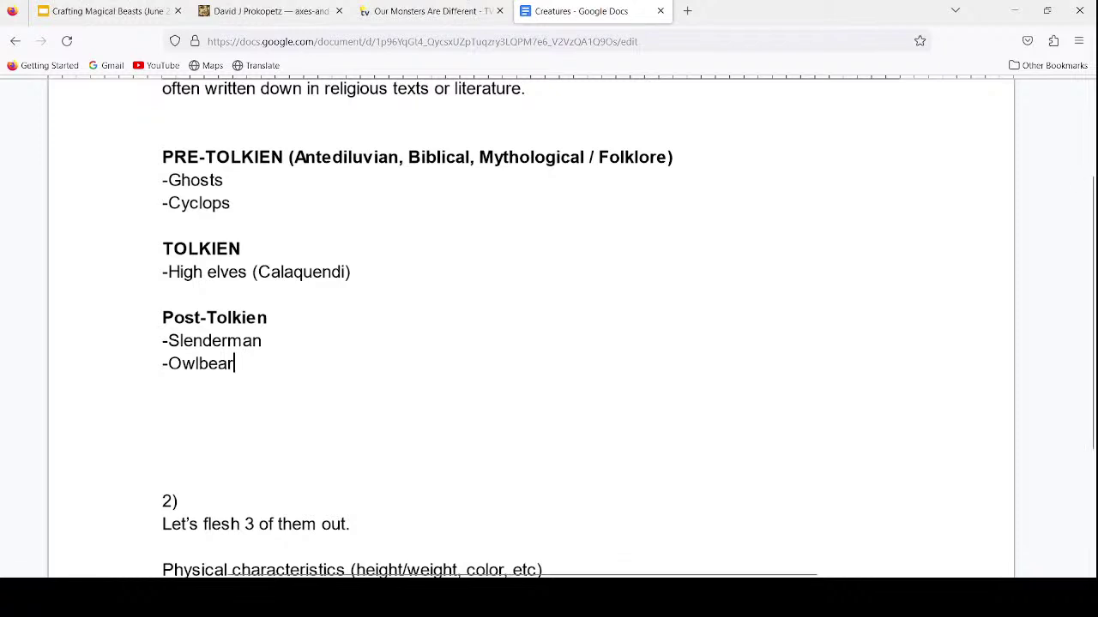
click(163, 225)
key(Return)
key(Up)
text(-Leprec)
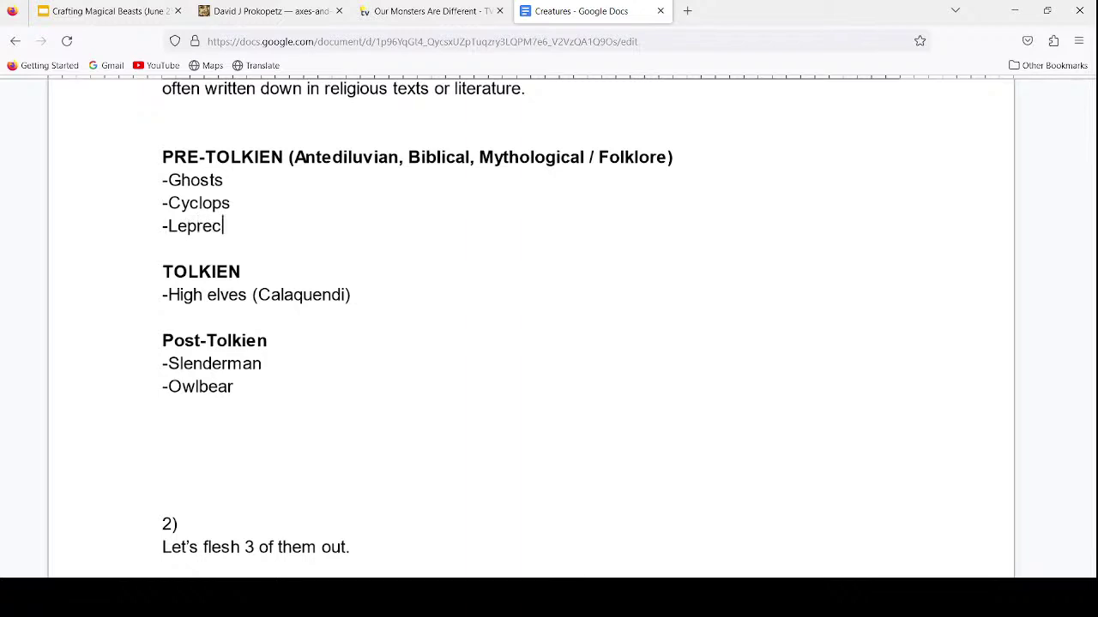
text(haun)
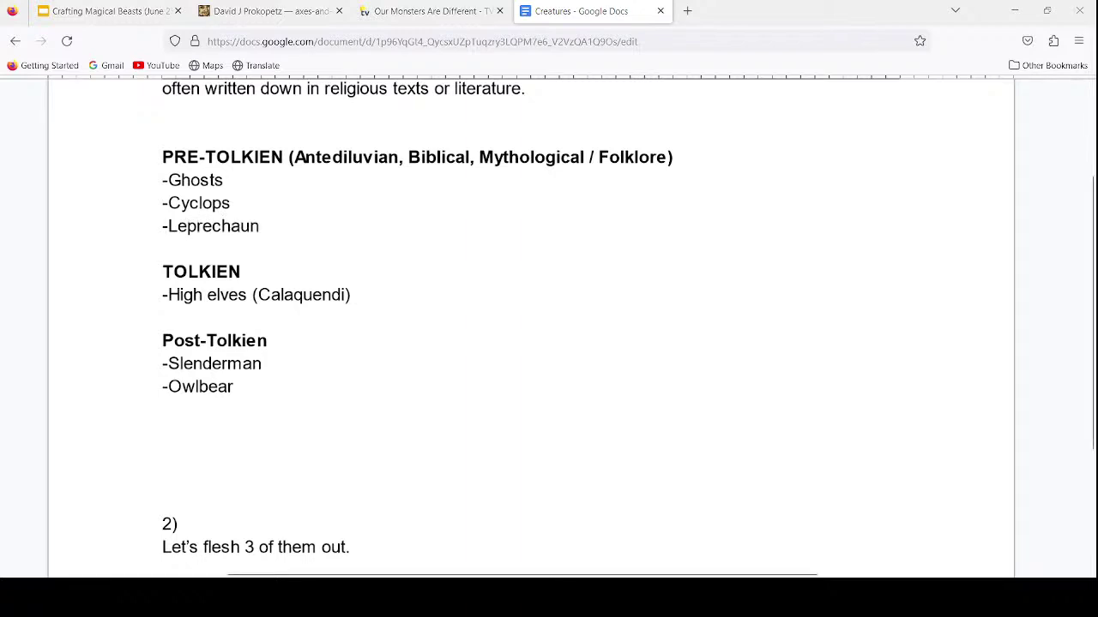
key(Return)
key(BackSpace)
Step: Add the entry "-Dwarves" below High elves in the Tolkien list
key(Down)
key(Down)
key(Down)
key(Down)
key(Left)
key(Return)
text(-Dwarves)
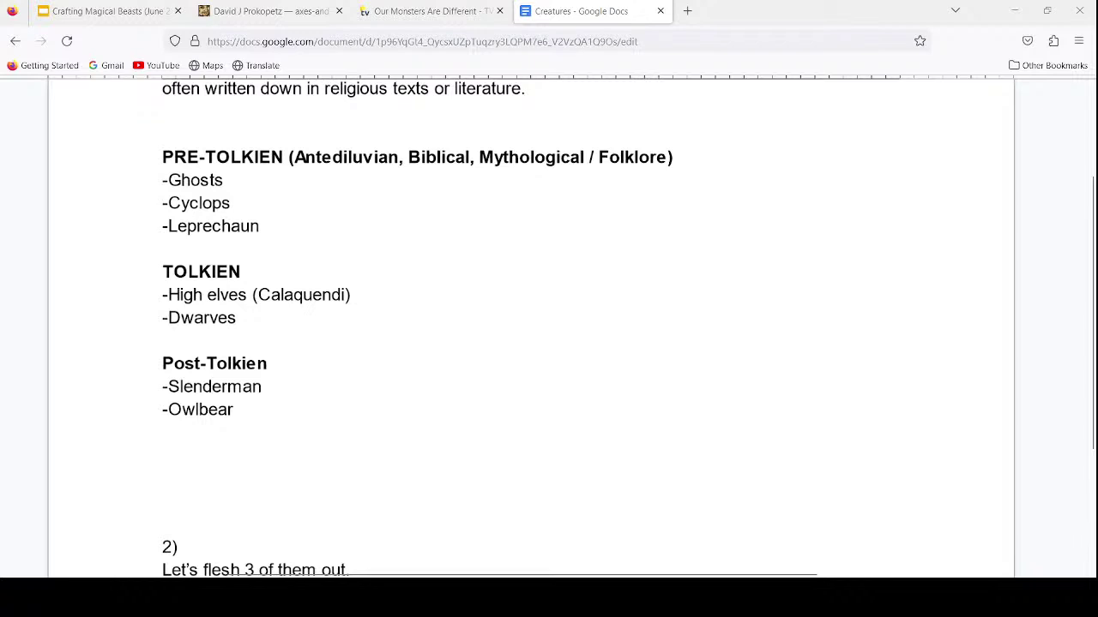
Step: Add the entry "-Dragon" below Leprechaun in the Pre-Tolkien list
click(235, 410)
key(Up)
key(Up)
key(Up)
key(Up)
key(Up)
key(Up)
key(Up)
key(End)
key(Return)
text(-)
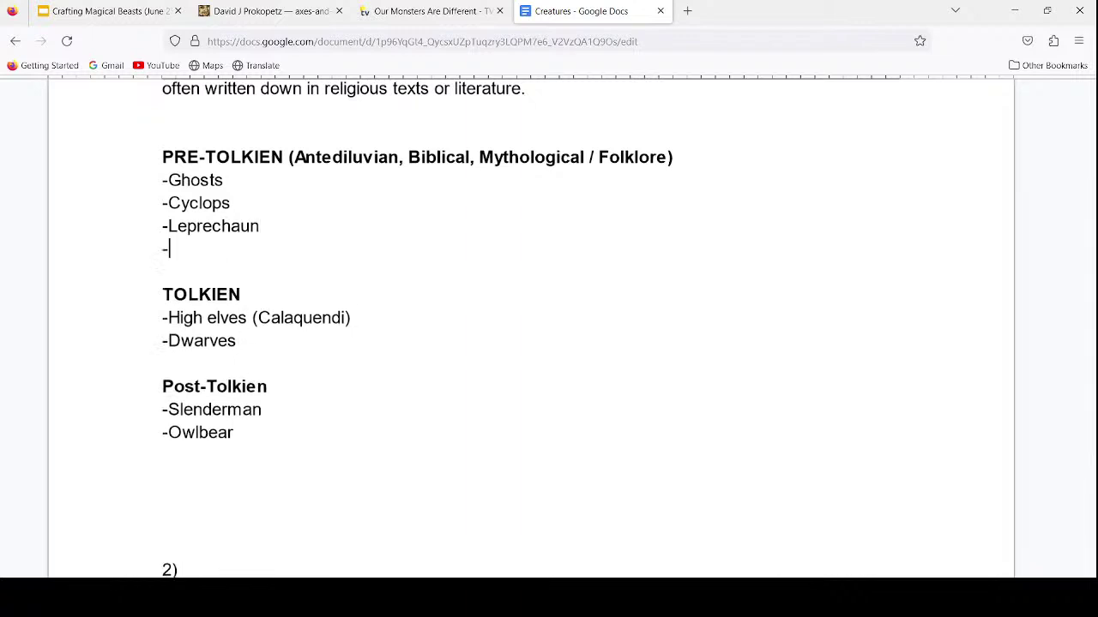
text(Dragon)
key(Down)
key(Down)
key(Down)
key(Down)
key(Up)
key(Up)
key(Up)
key(Up)
scroll(548, 326, down, 1)
click(163, 417)
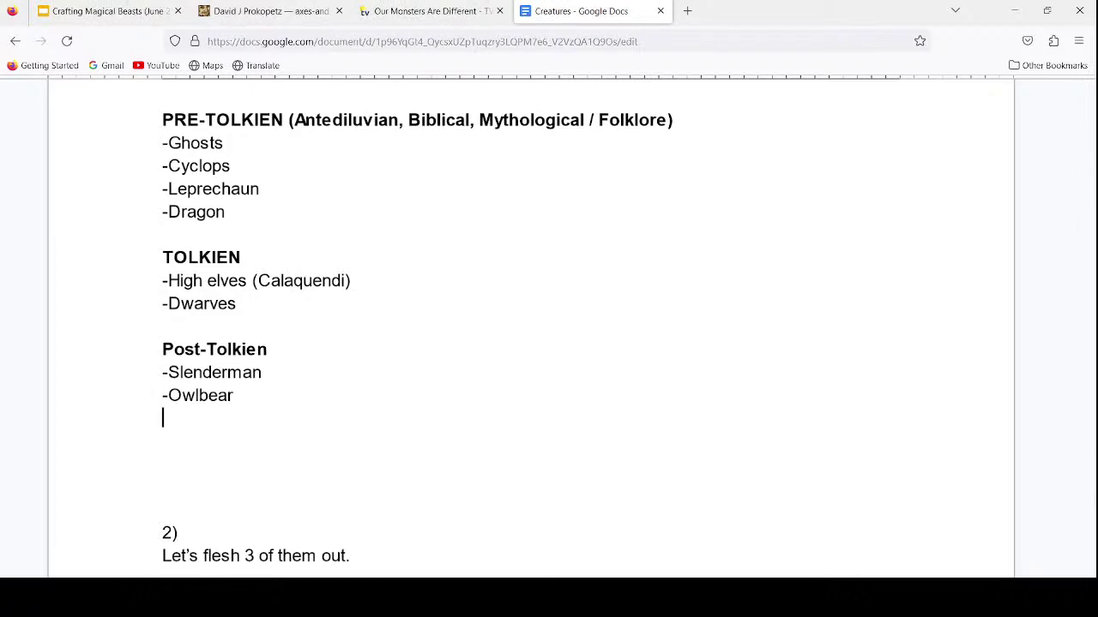
Step: Add the entries "-Will o' the wisp", "-Harpy" and "-Wyvern" on separate lines below Dragon in the Pre-Tolkien list
click(232, 212)
key(Return)
text(-Will o' the wisp)
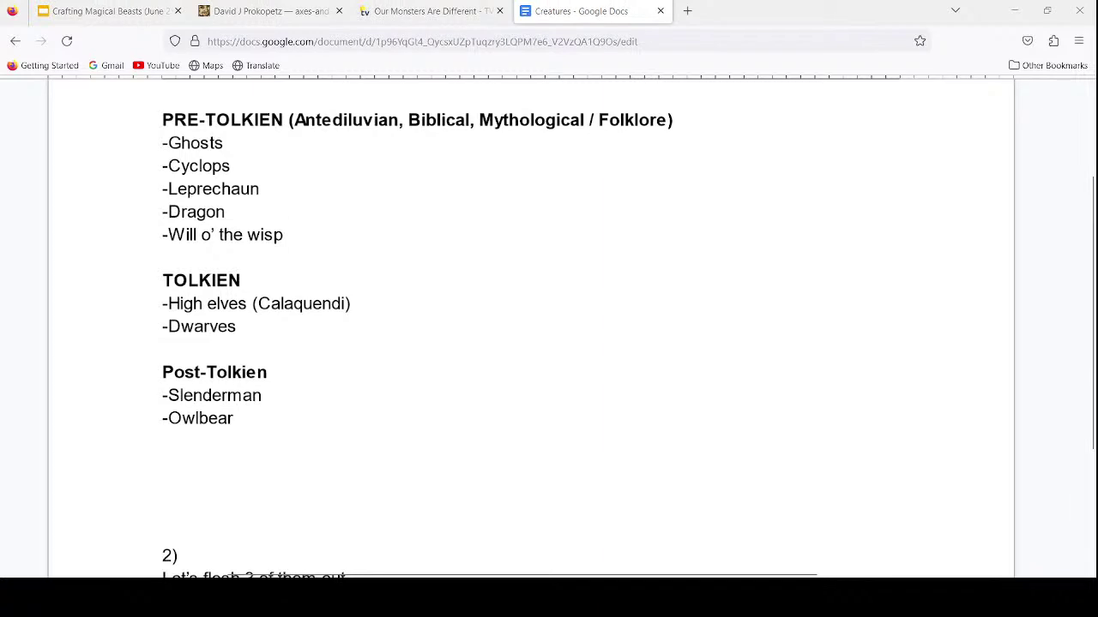
key(Return)
text(-Harpy)
key(Return)
text(-Wyvern)
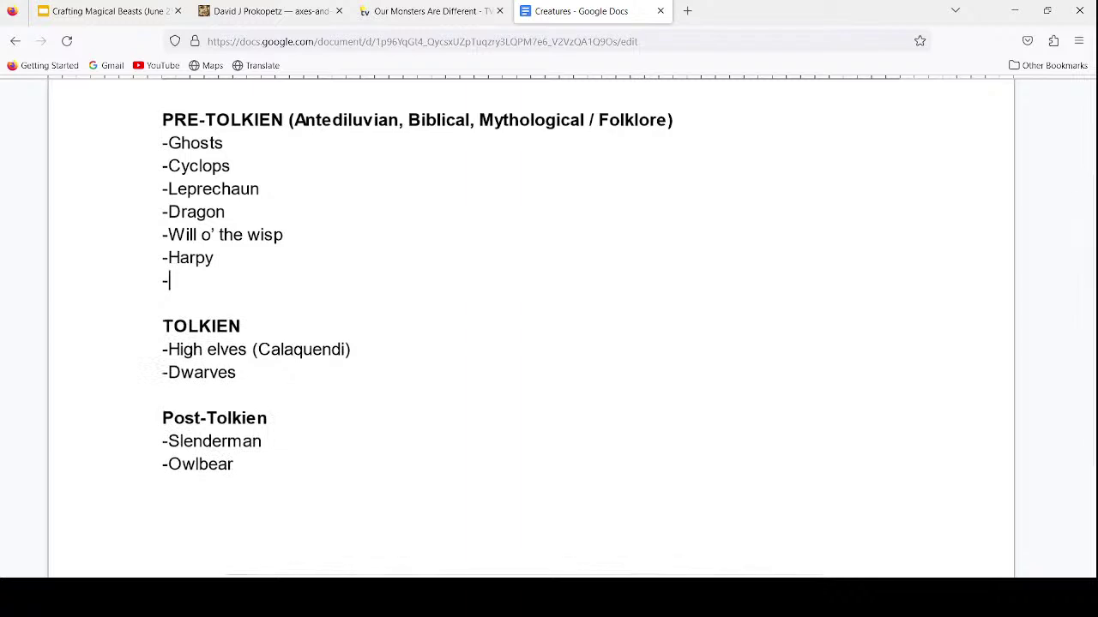
Step: Add the entry "-Mind Flayer" below Owlbear in the Post-Tolkien list
key(Down)
key(Down)
key(Down)
key(Down)
key(Down)
key(Down)
key(Down)
key(Down)
key(Down)
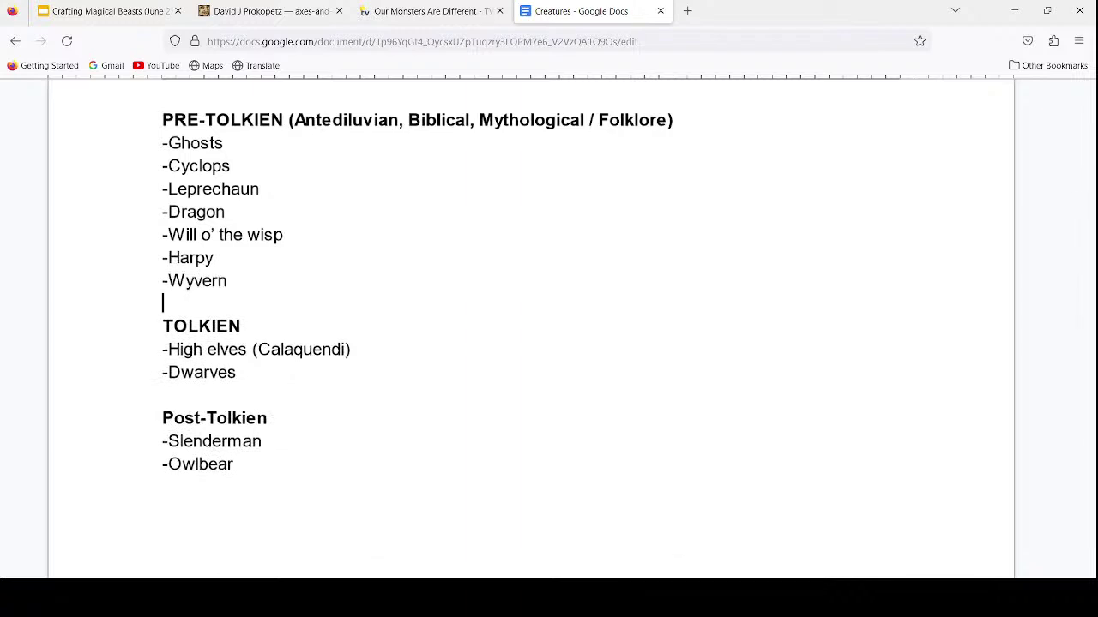
text(-Mind Flayer)
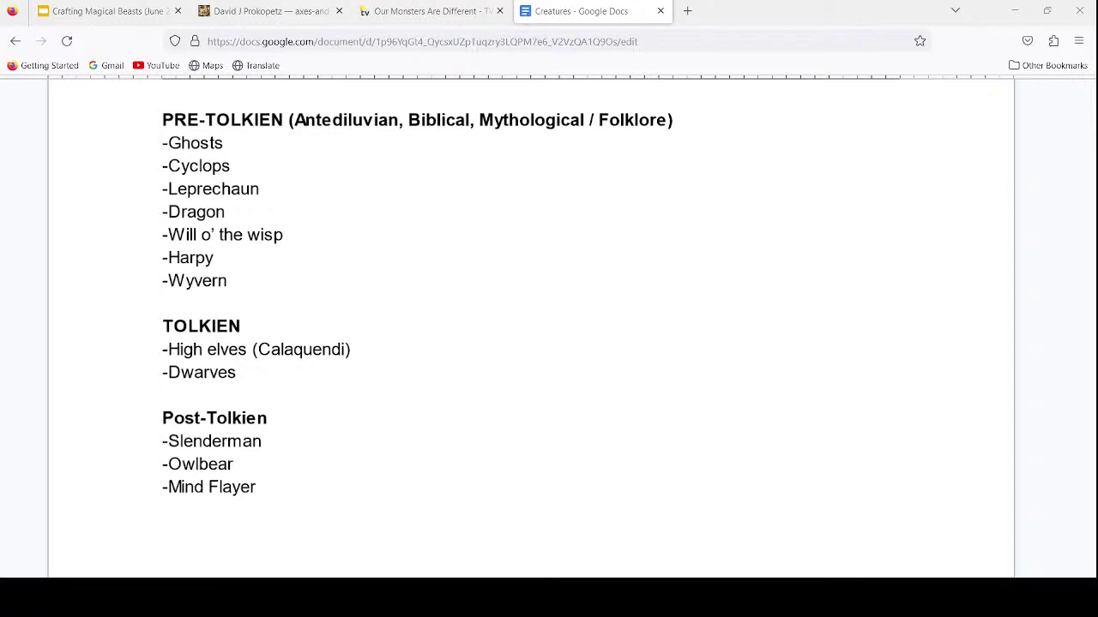
Step: Add the entry "-Bugbear" below Wyvern in the Pre-Tolkien list
click(164, 304)
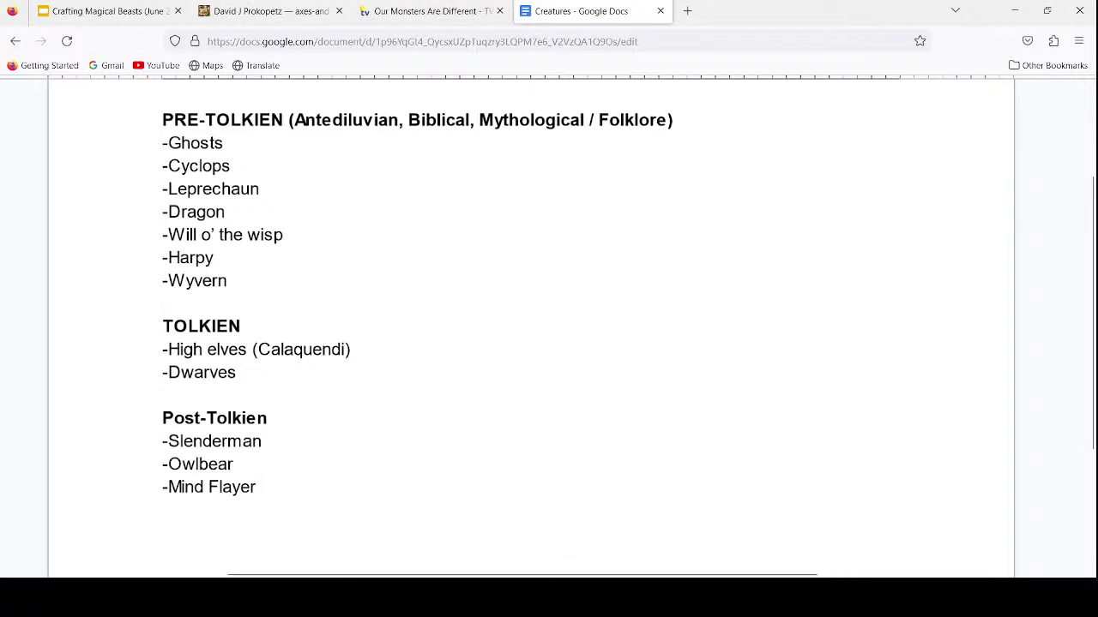
click(228, 281)
key(Return)
text(-Bugbear)
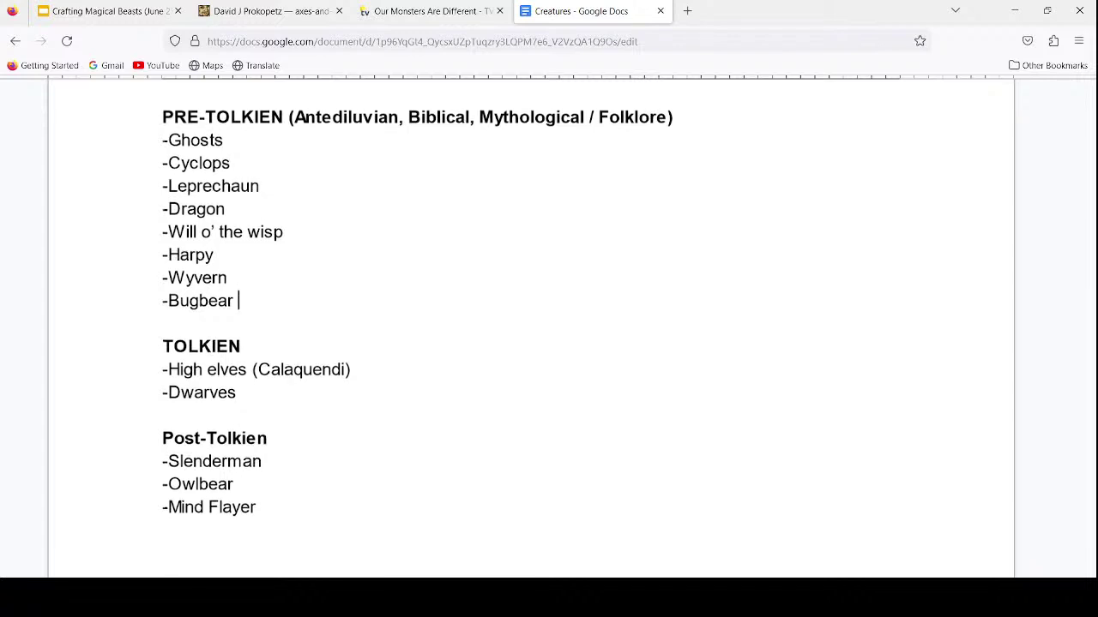
Step: Add the entry "-Ankheg" below Mind Flayer in the Post-Tolkien list
scroll(549, 326, down, 1)
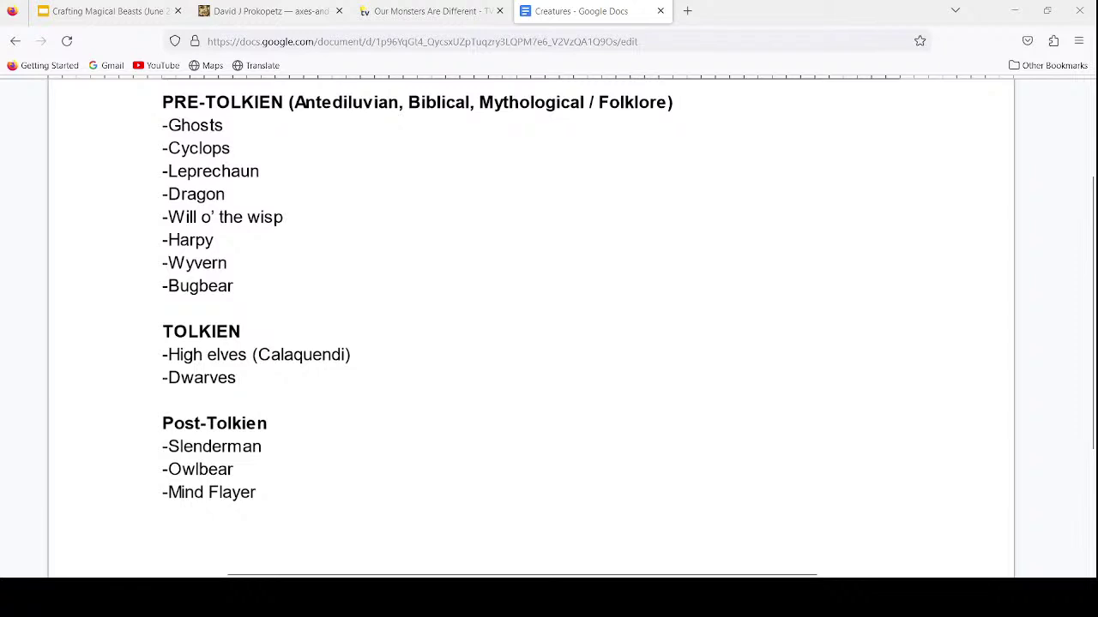
click(261, 492)
key(Return)
text(-S)
key(BackSpace)
text(Ankheg)
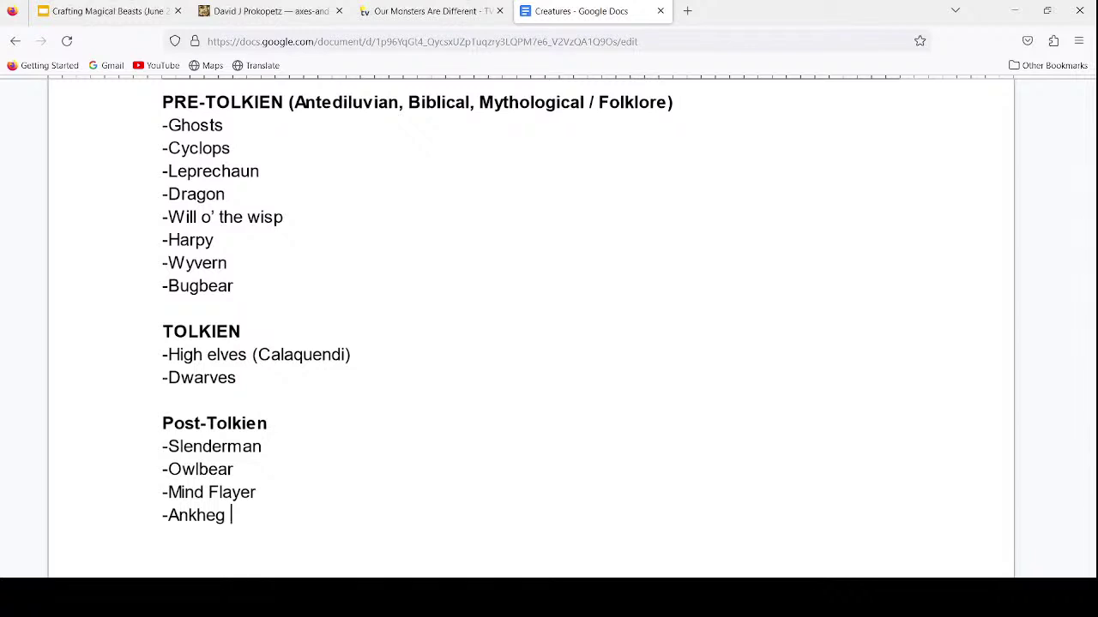
Step: Remove the separate Wyvern line and extend the Dragon entry to read "-Dragon / drake / wyvern"
click(228, 264)
key(BackSpace)
key(BackSpace)
key(BackSpace)
key(BackSpace)
key(BackSpace)
key(BackSpace)
key(BackSpace)
key(BackSpace)
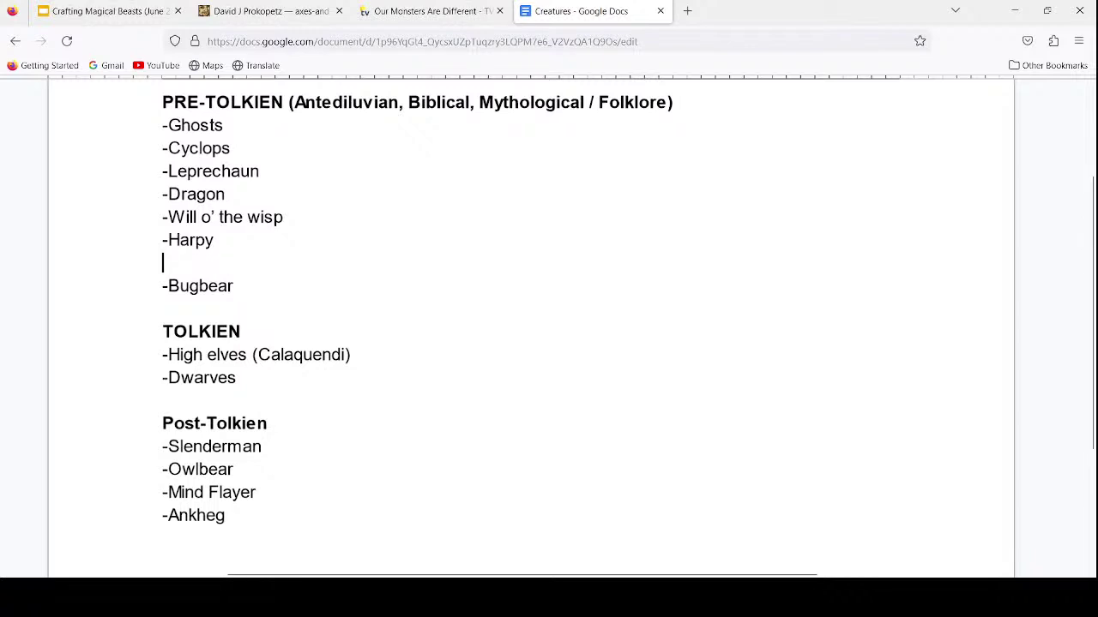
key(Up)
key(Up)
key(End)
text(.)
key(BackSpace)
key(BackSpace)
text(/ drake / wyvern)
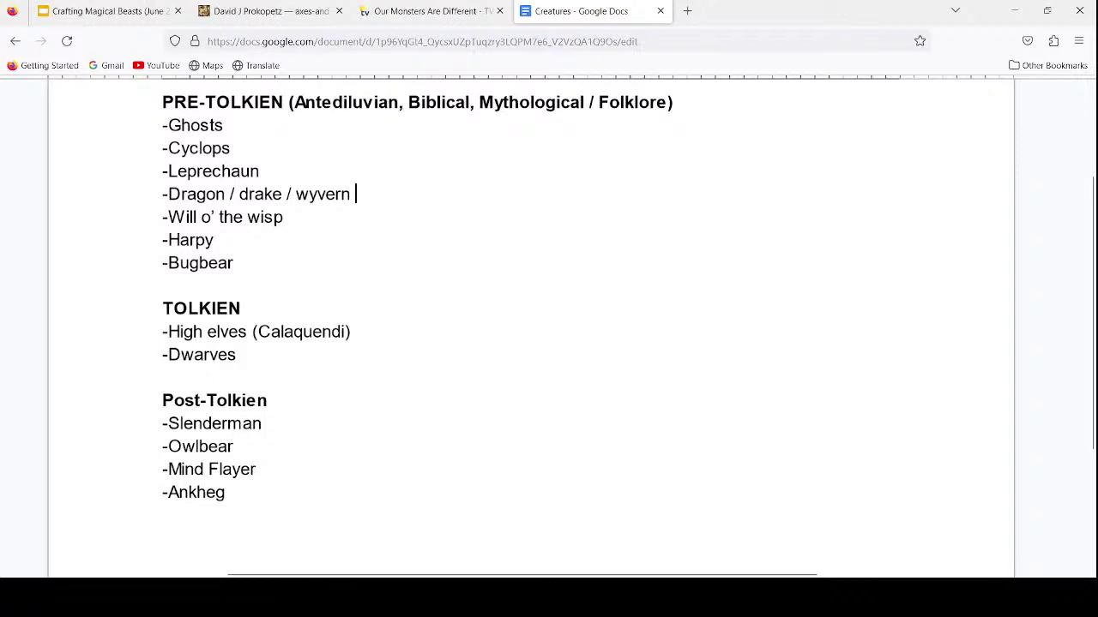
Step: Add the entry "-Puca" below Bugbear in the Pre-Tolkien list
key(Return)
text(-Pu)
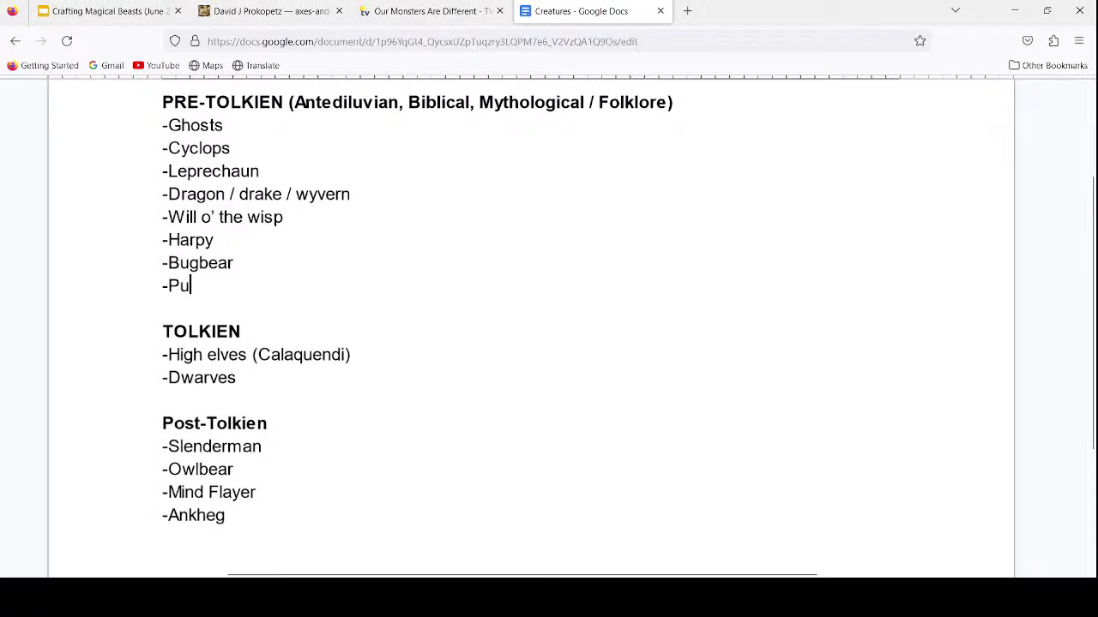
text(ca)
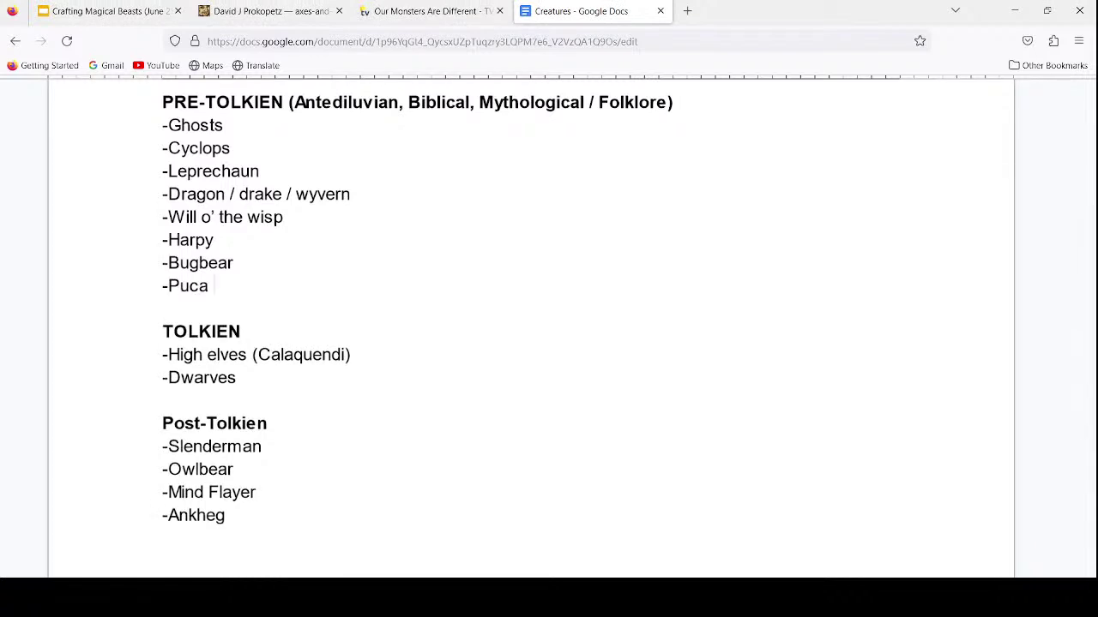
scroll(532, 326, down, 1)
scroll(532, 326, down, 1)
scroll(532, 326, up, 1)
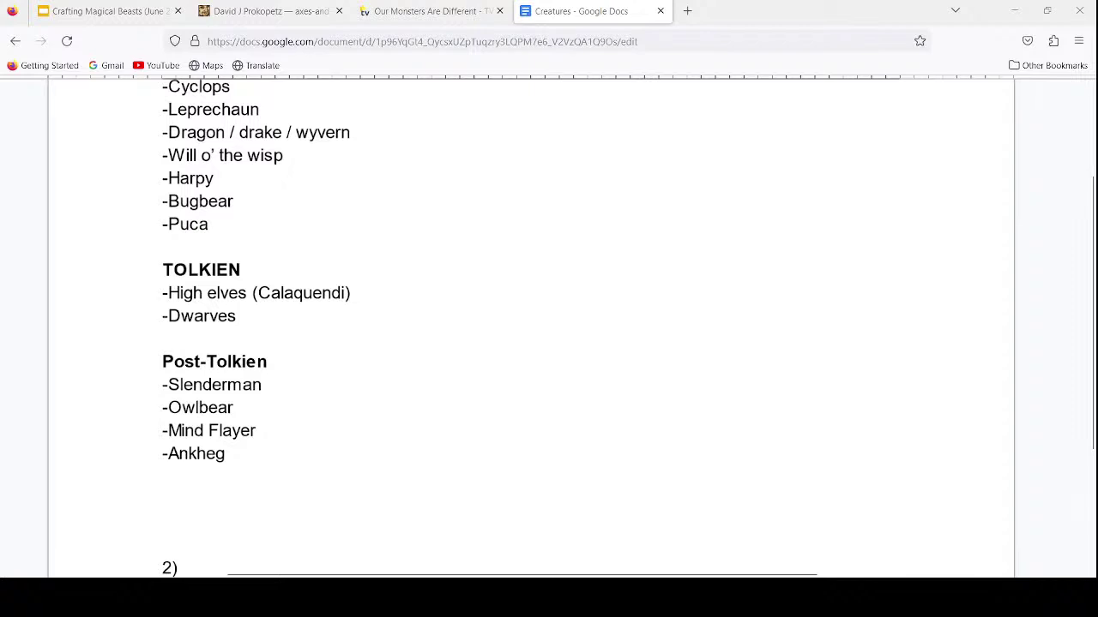
Step: Add the entries "-Giant spider" and "-Golems" below Puca in the Pre-Tolkien list
key(Return)
text(-)
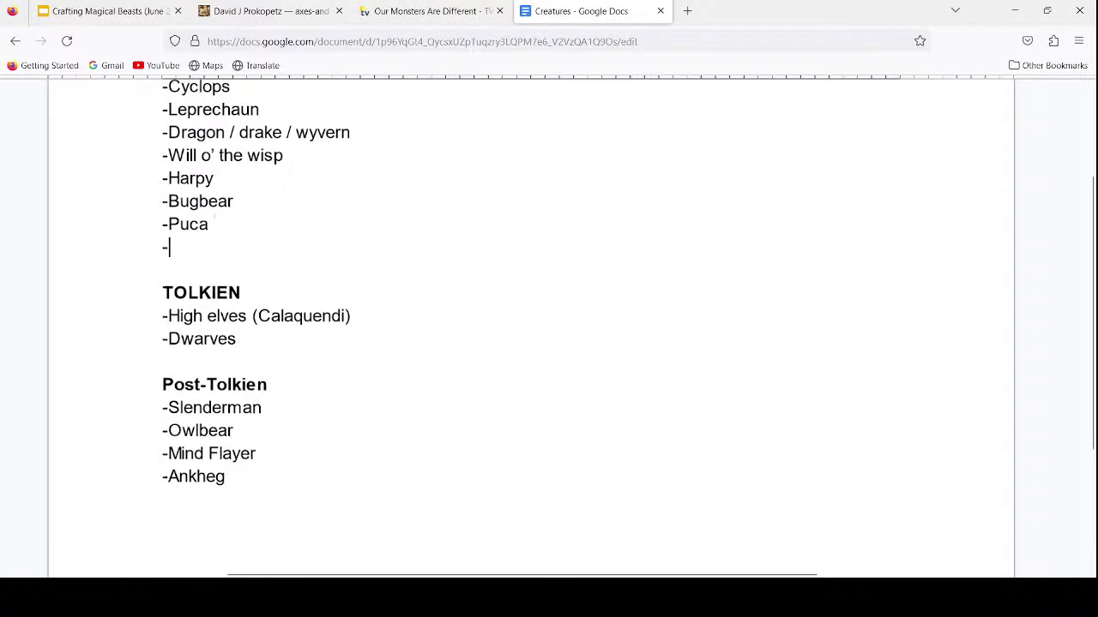
text(Giant spider)
key(Return)
text(-Golems)
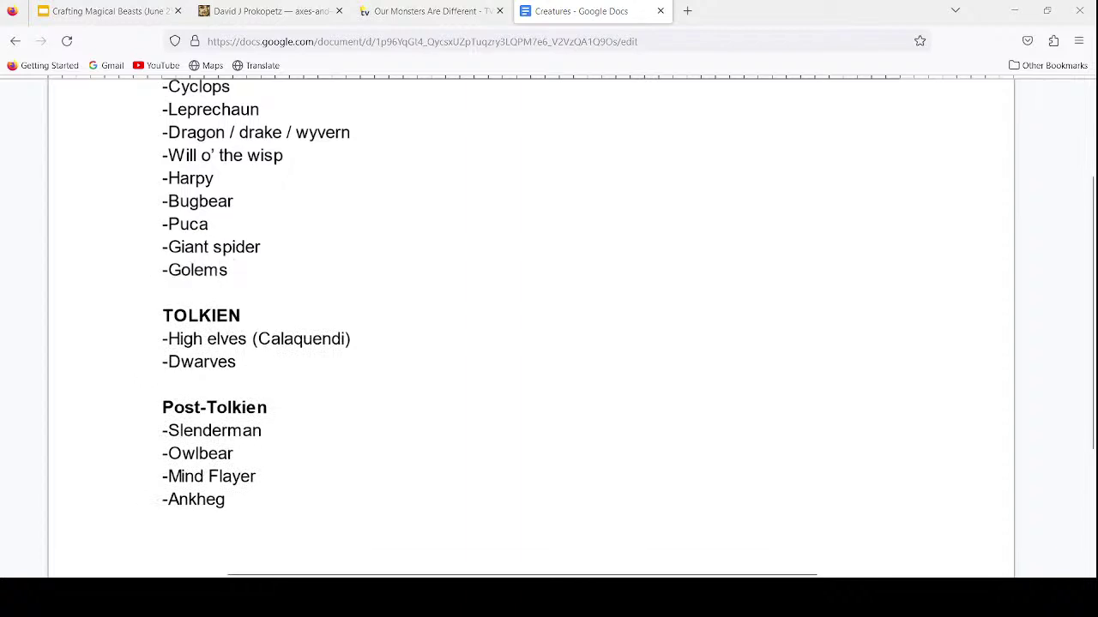
Step: Add the entry "-Animated building (chicken lugs on hut)" below Golems in the Pre-Tolkien list
key(Return)
text(-)
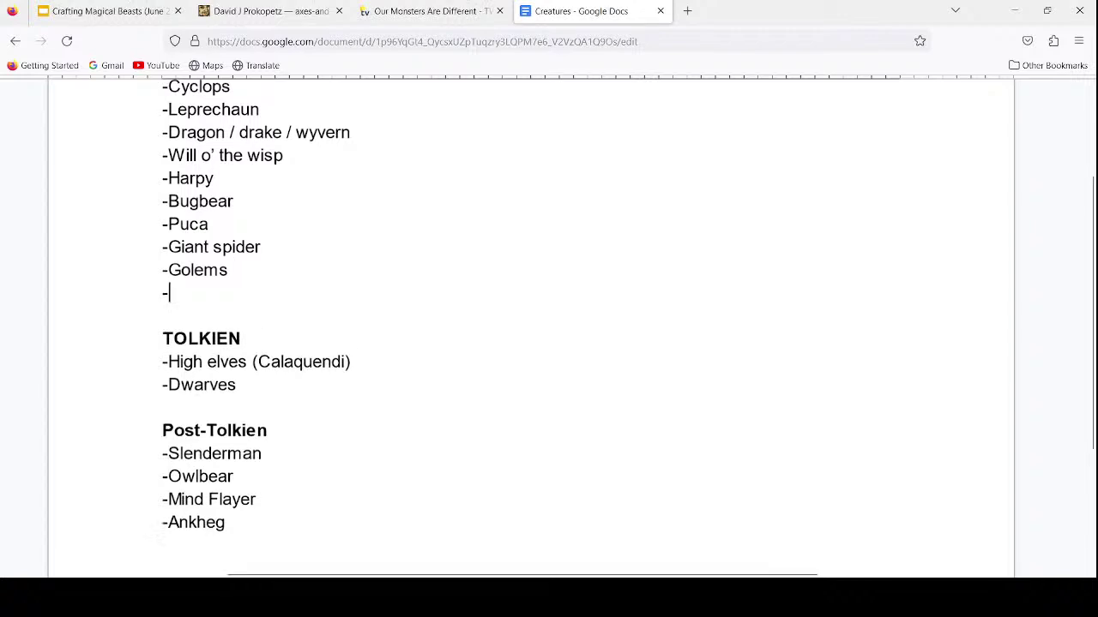
text(Animated building )
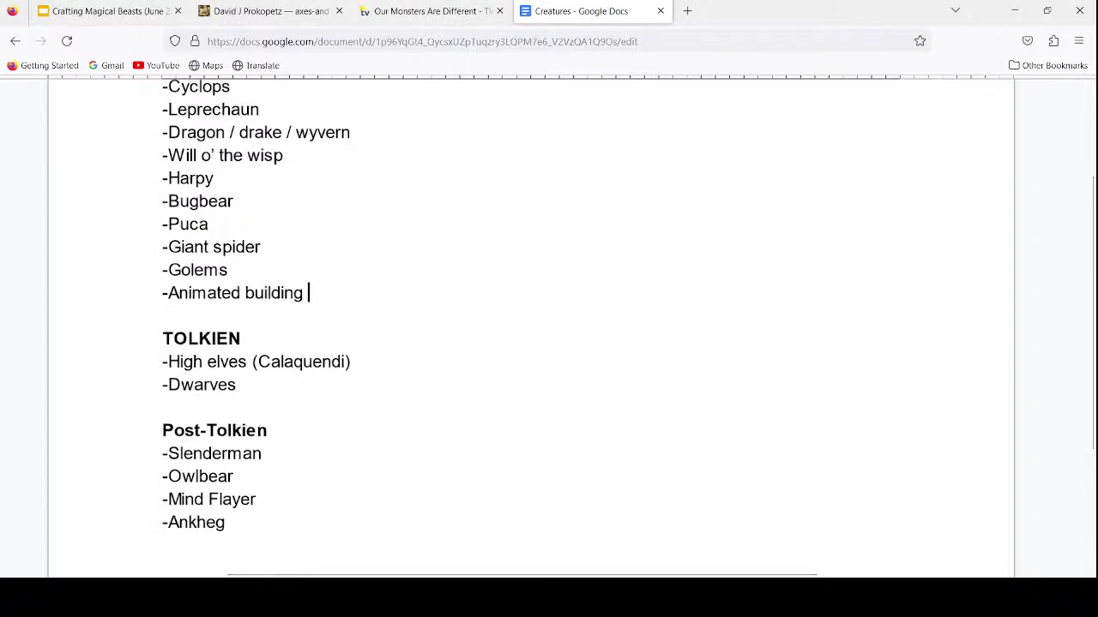
text((chiken)
key(BackSpace)
key(BackSpace)
key(BackSpace)
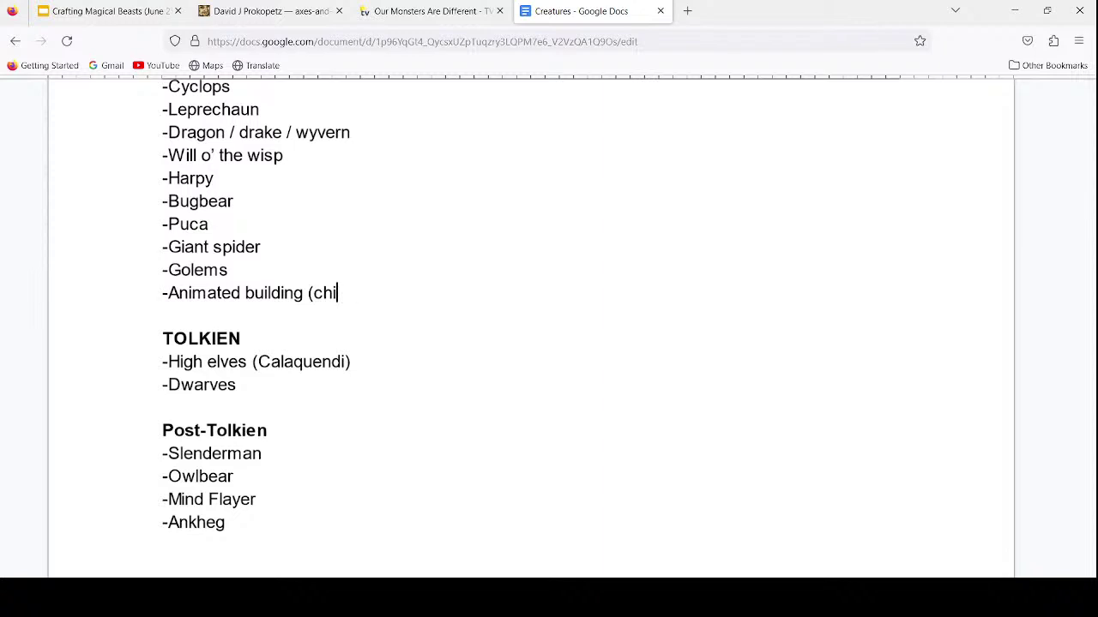
text(cken lugs on hut))
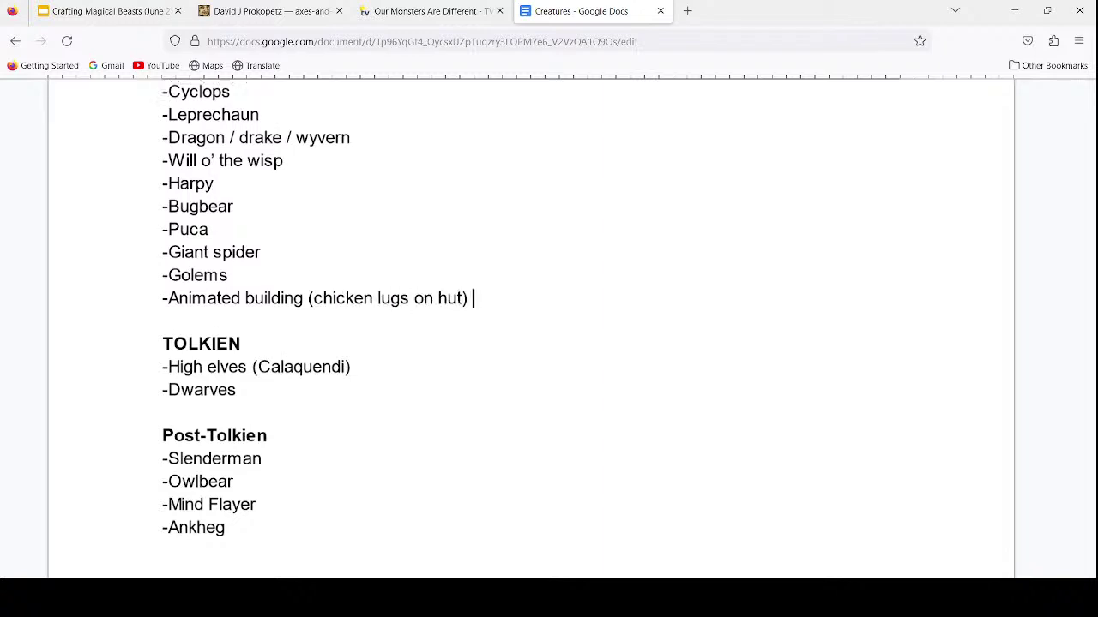
Step: Insert the entries "-Demigod" and "-Gryphons" between Giant spider and Golems in the Pre-Tolkien list
scroll(549, 326, up, 1)
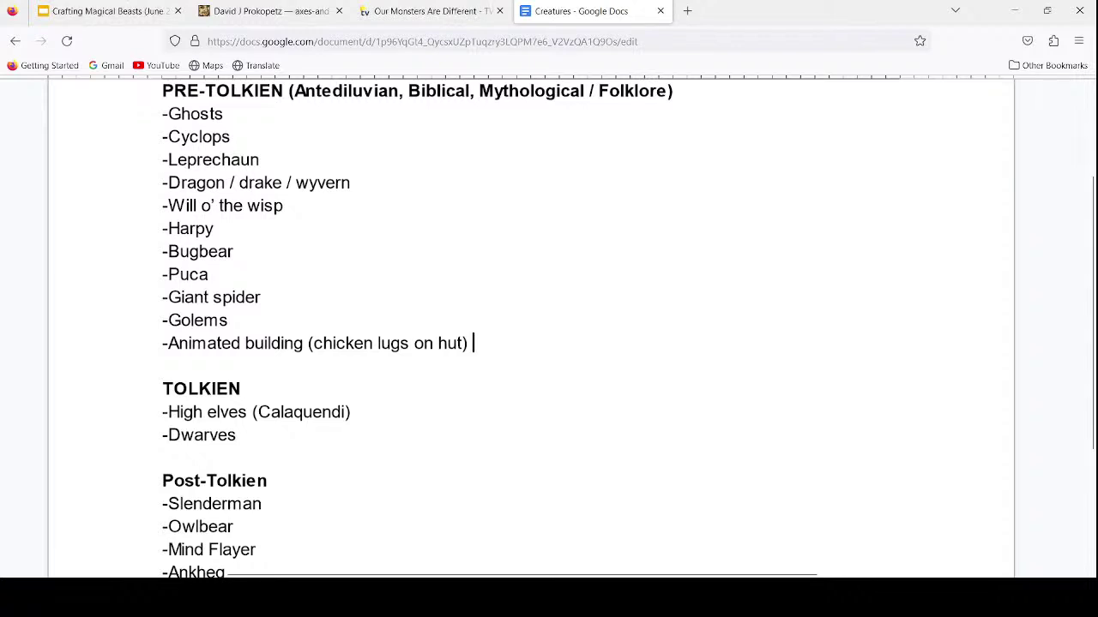
click(262, 297)
key(Return)
text(-)
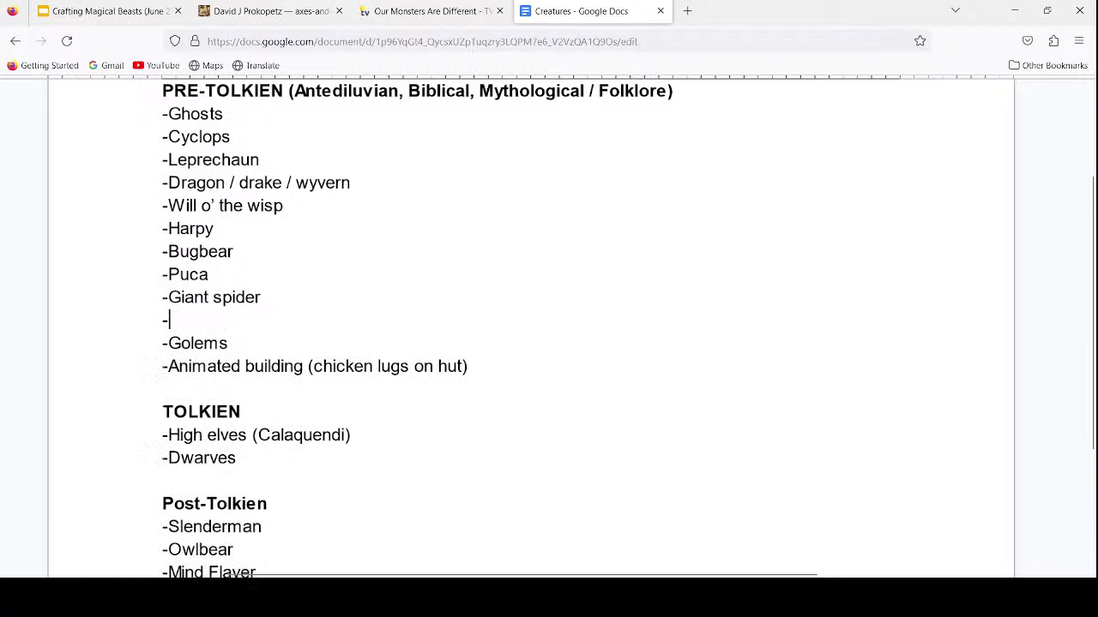
text(Demigod)
scroll(532, 326, down, 2)
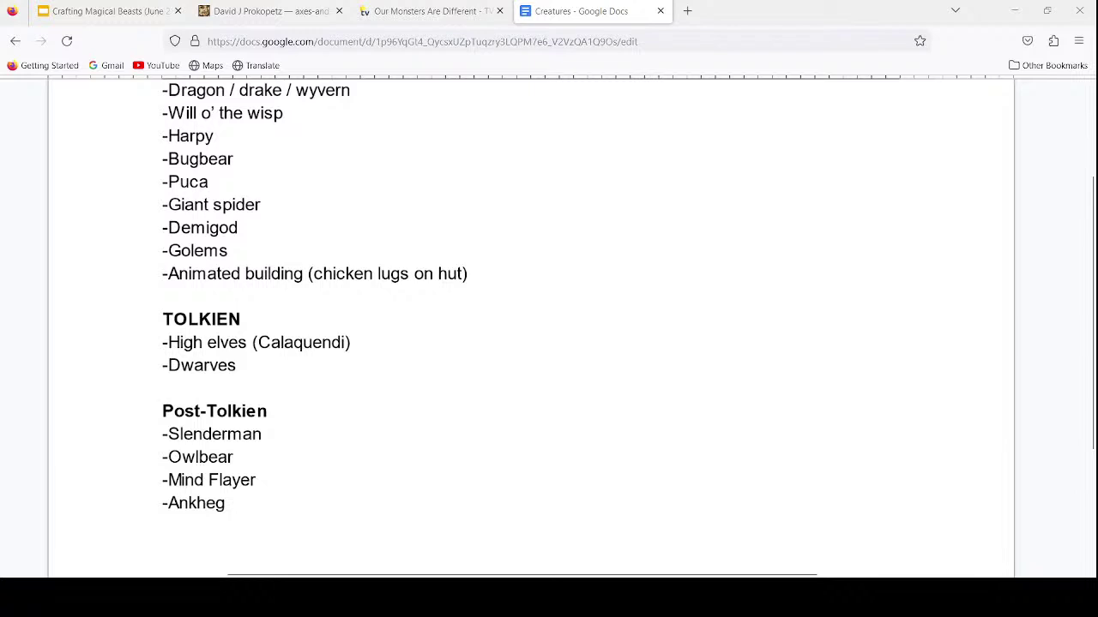
key(Return)
text(-Gryphons)
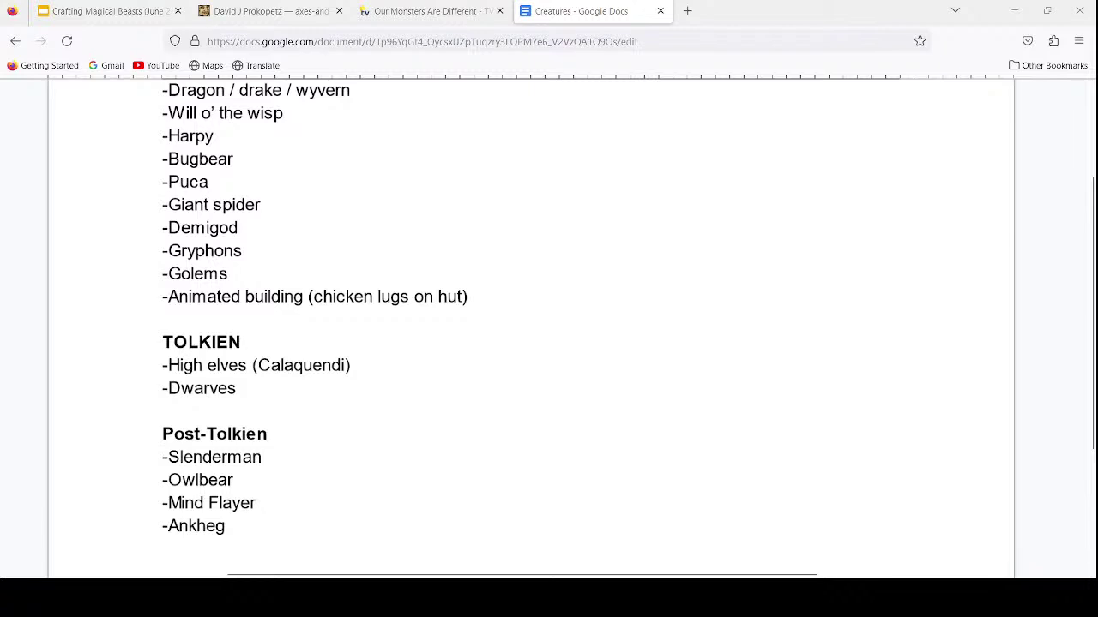
Step: Add the entry "-Feathered Snake" below Gryphons in the Pre-Tolkien list
key(Return)
text(-Featherd Snake)
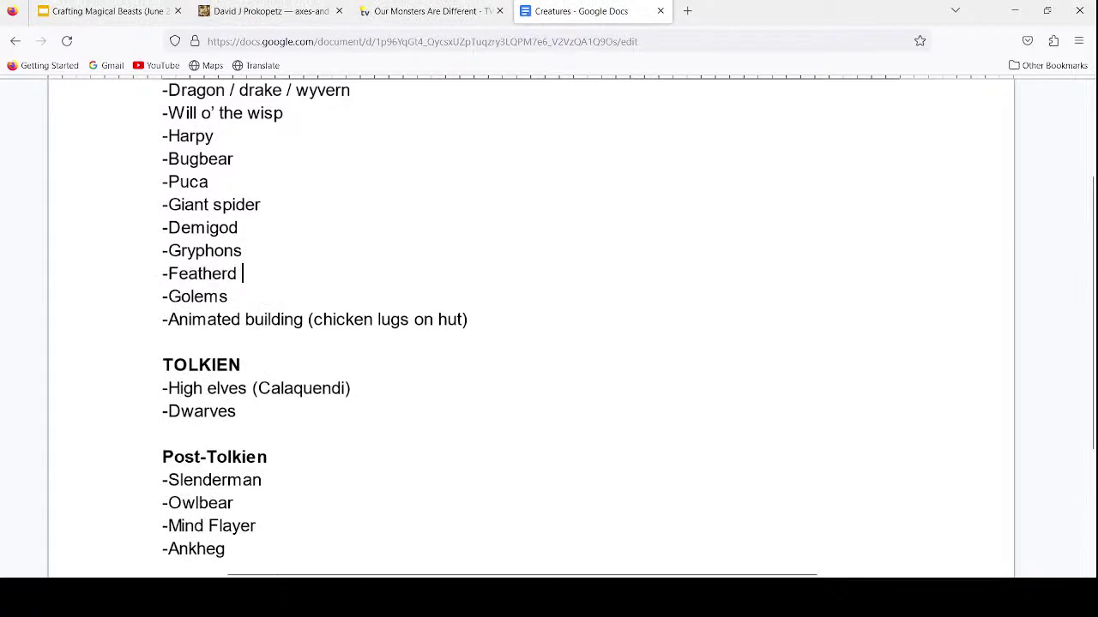
key(BackSpace)
key(BackSpace)
key(BackSpace)
key(BackSpace)
key(BackSpace)
key(BackSpace)
key(BackSpace)
text(ed Snake)
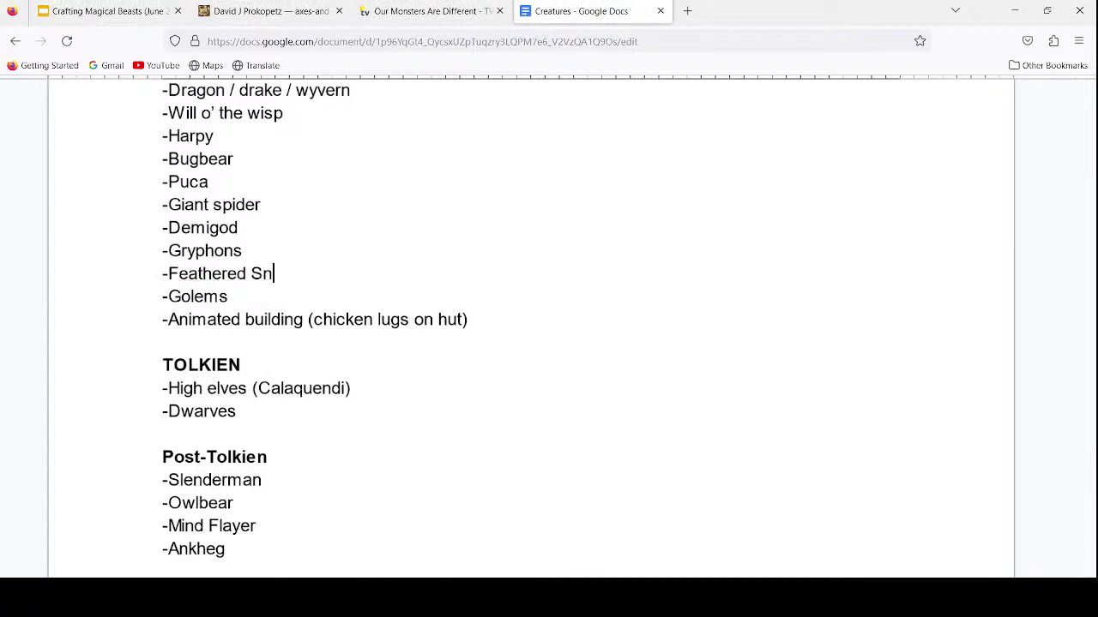
Step: Add the entry "-Troll" both below Feathered Snake in the Pre-Tolkien list and below Dwarves in the Tolkien list
key(Return)
text(-Troll)
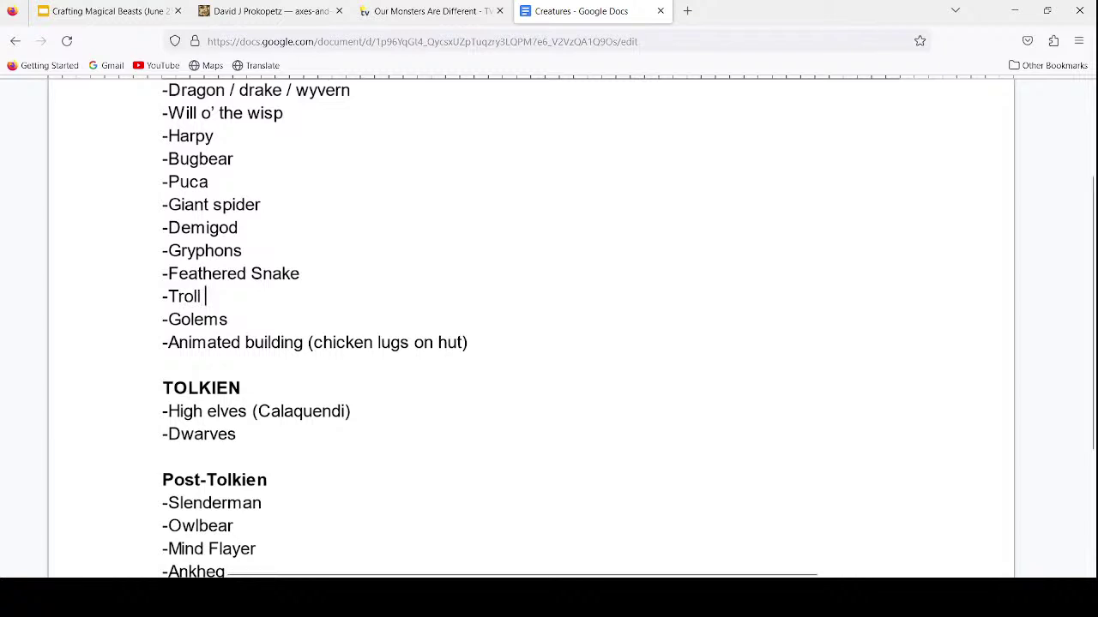
scroll(314, 328, down, 1)
click(241, 403)
key(Return)
text(-Troll)
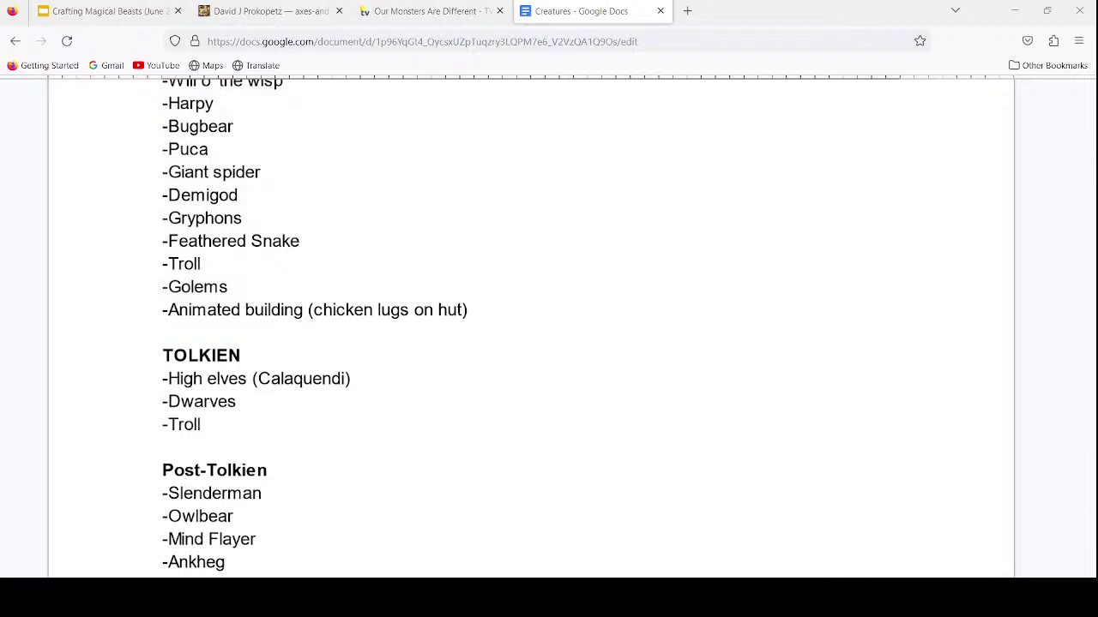
Step: Insert the entry "-Kelpie" between Feathered Snake and Troll in the Pre-Tolkien list
click(301, 241)
key(Return)
text(-Kelpie)
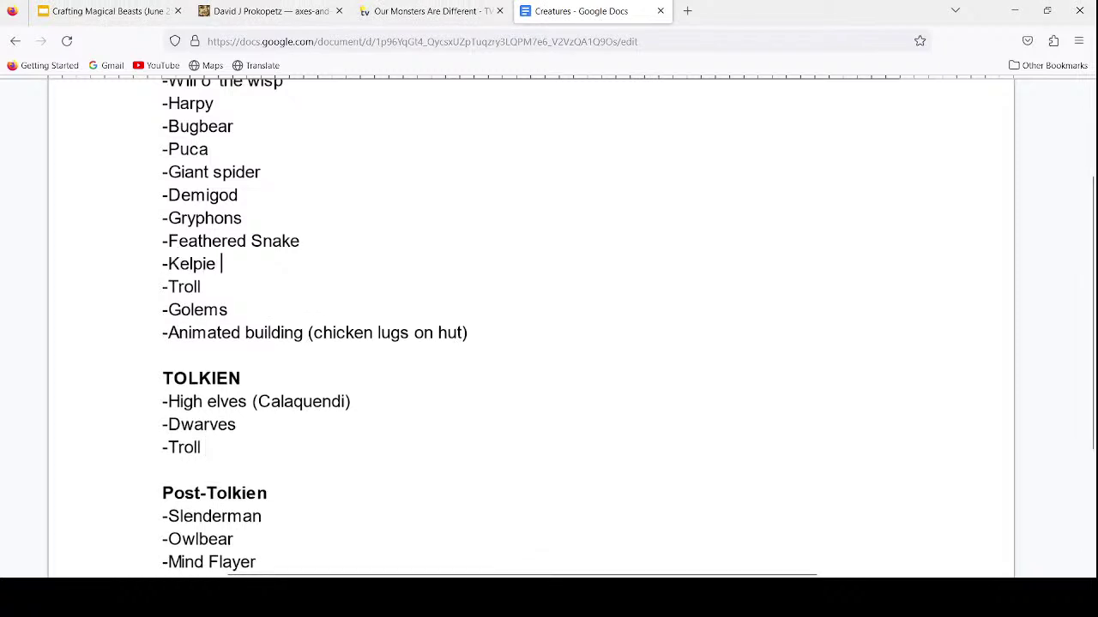
Step: Add the entry "-Ent" below Troll in the Tolkien list
scroll(315, 326, down, 1)
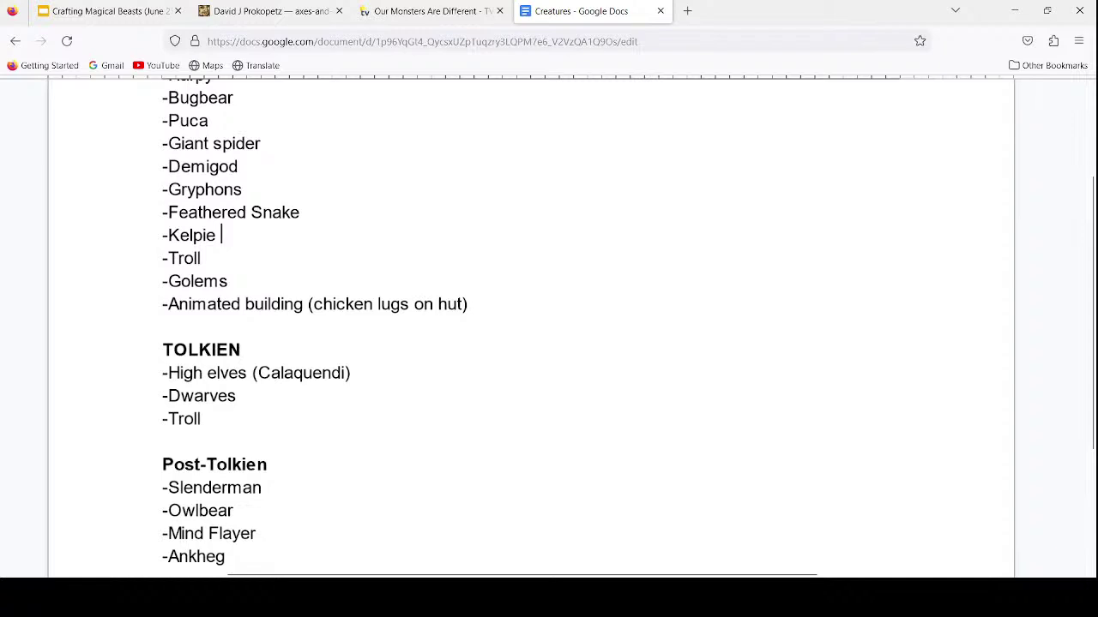
click(239, 396)
click(207, 418)
key(Return)
text(-)
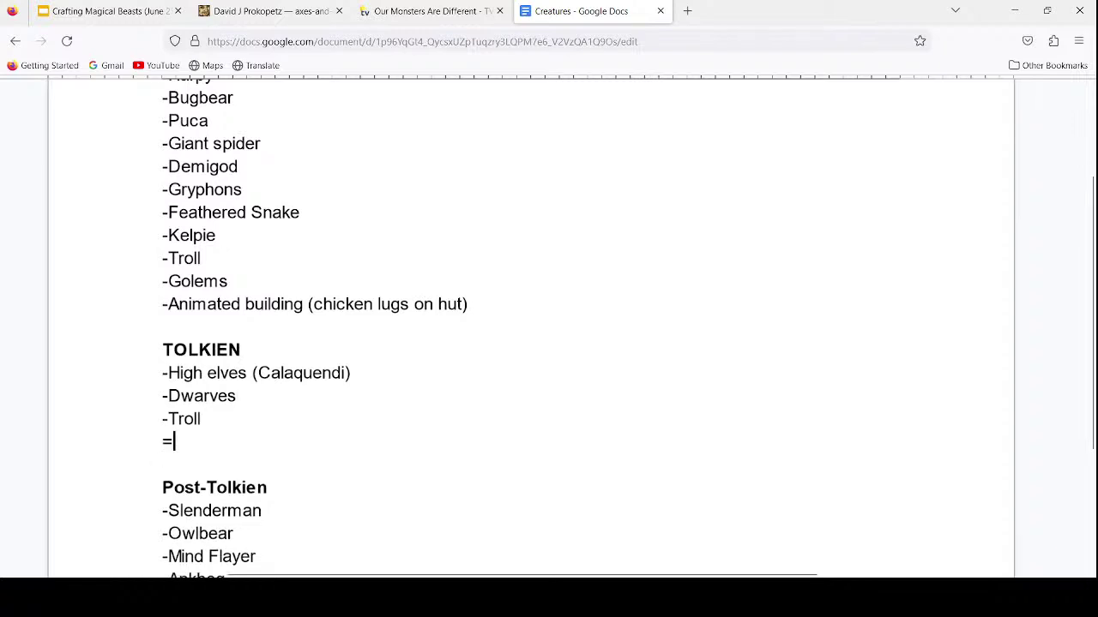
text(Ent)
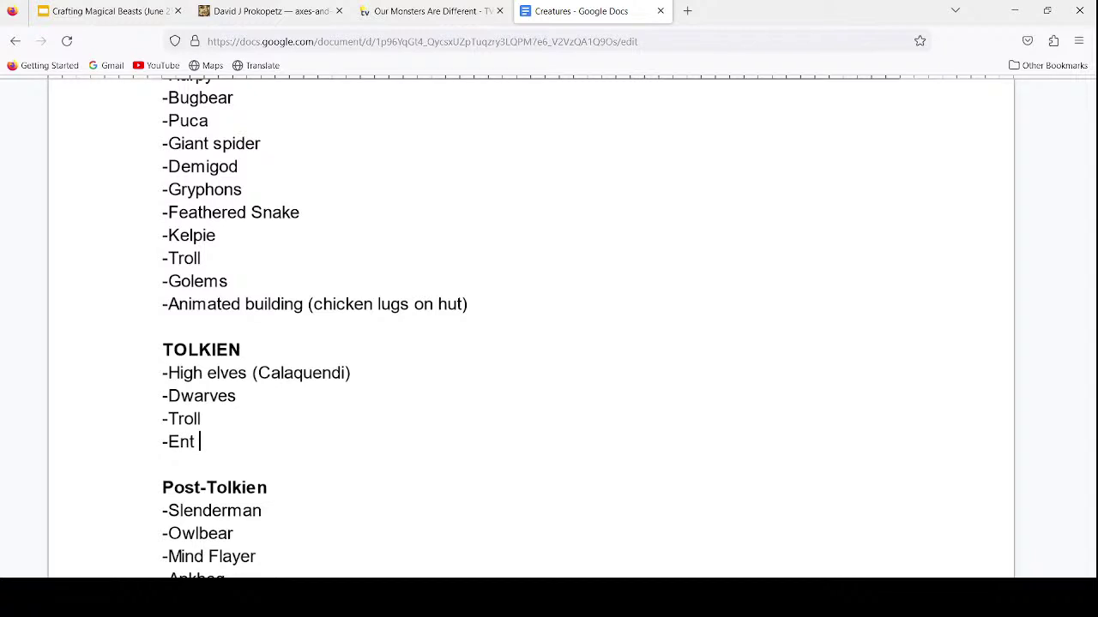
Step: Add the entry "-SCP monster" below Ankheg in the Post-Tolkien list
scroll(531, 325, down, 3)
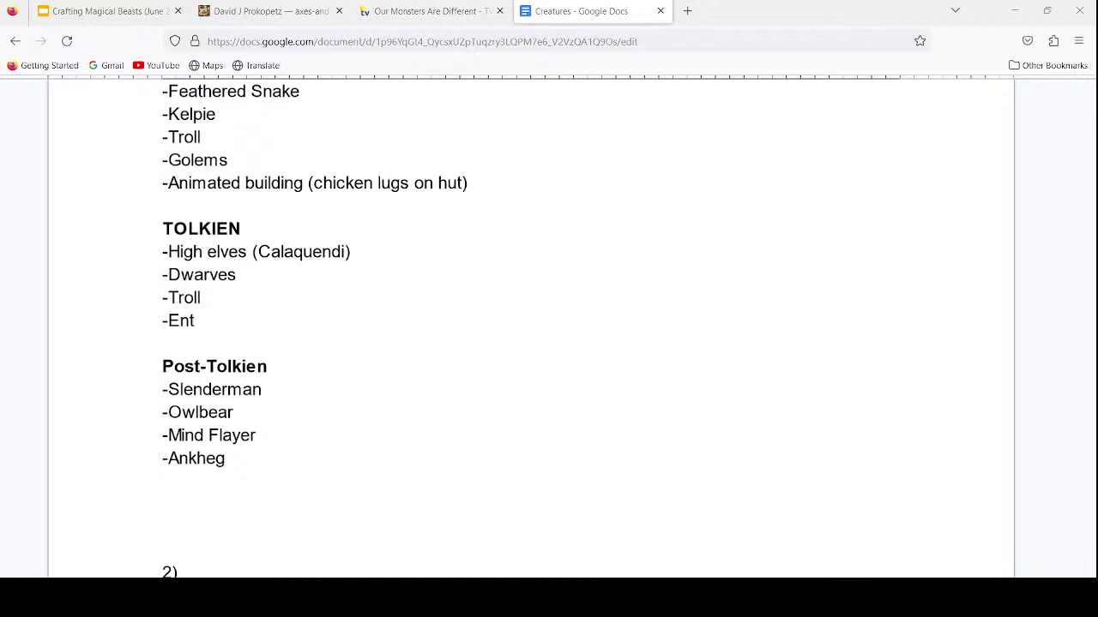
click(231, 459)
key(Return)
text(-SCP monster)
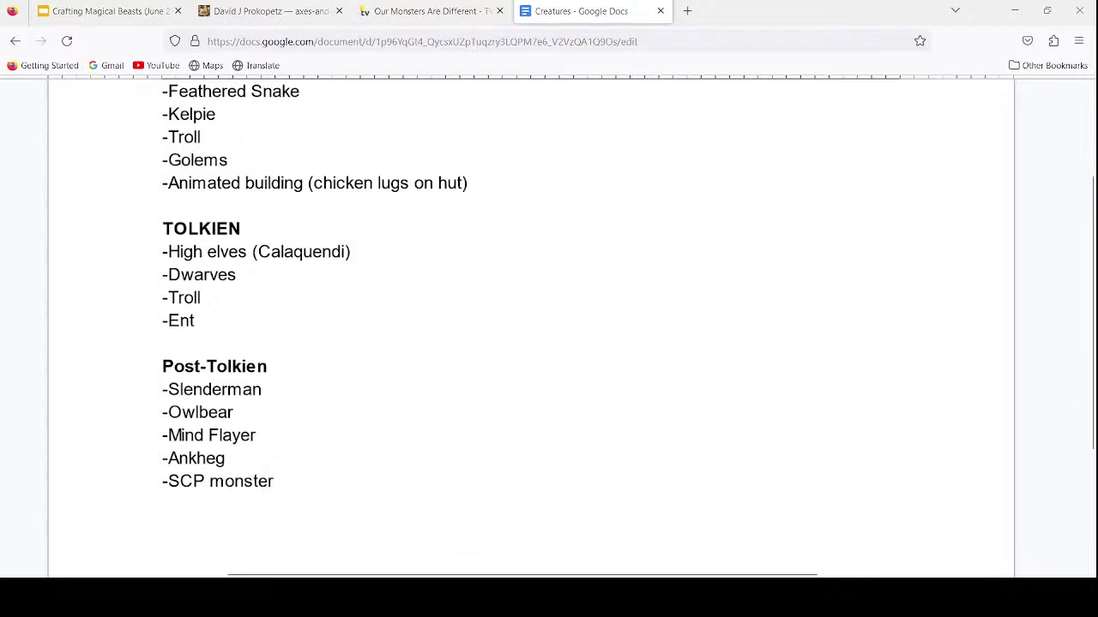
Step: Insert the entry "-Demon" between Golems and Animated building in the Pre-Tolkien list
scroll(532, 325, up, 1)
click(234, 227)
key(Return)
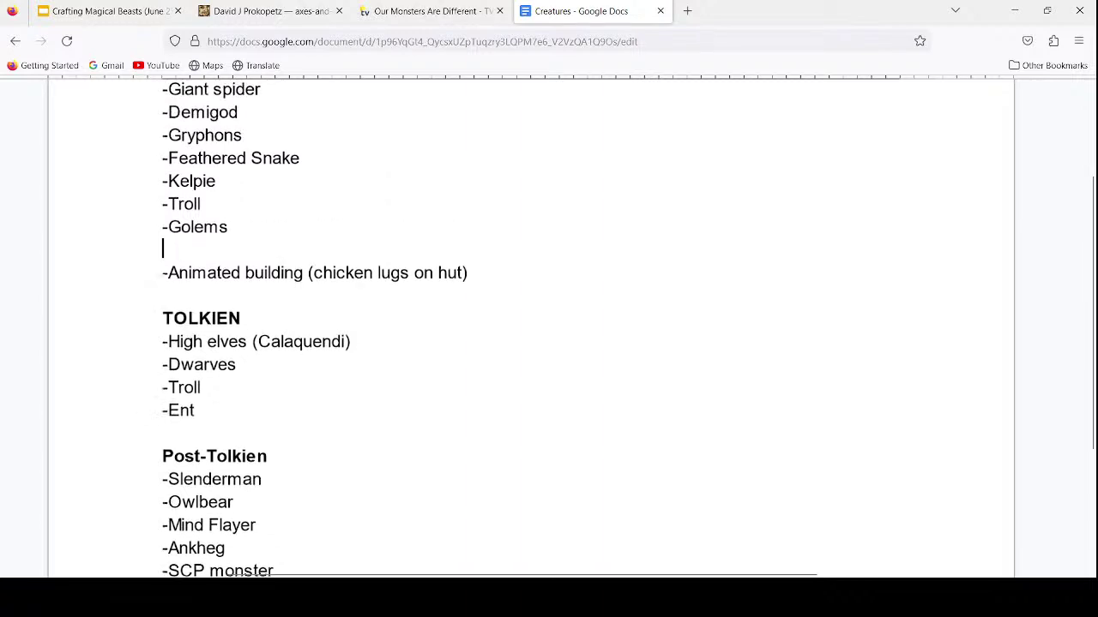
text(-Demon)
Step: Add the entry "-Mimics" below SCP monster in the Post-Tolkien list
scroll(416, 326, up, 3)
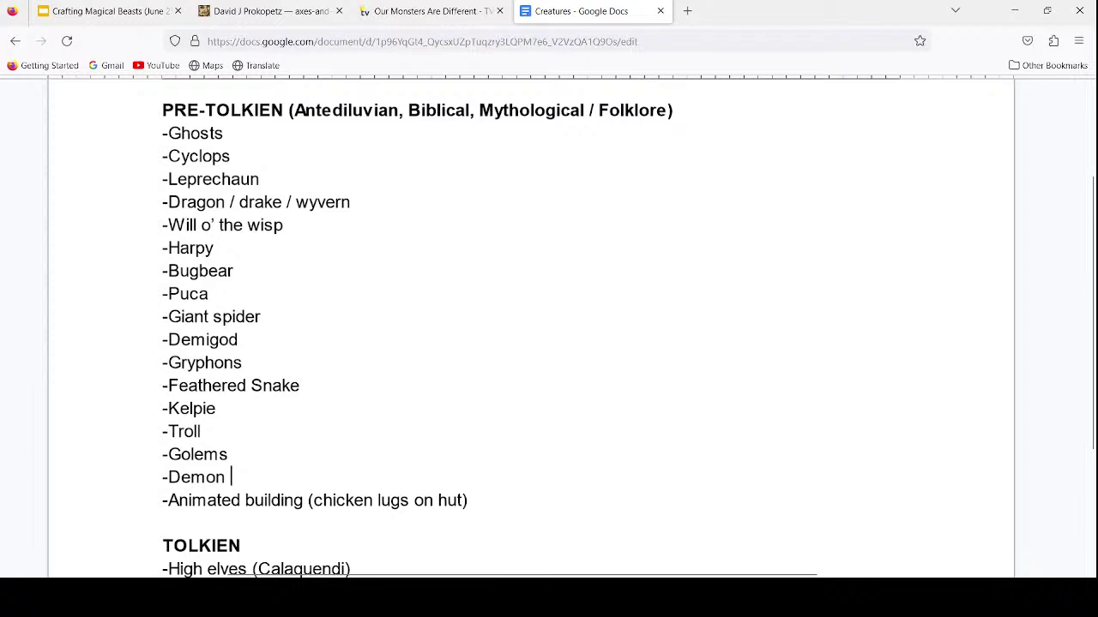
scroll(416, 326, down, 6)
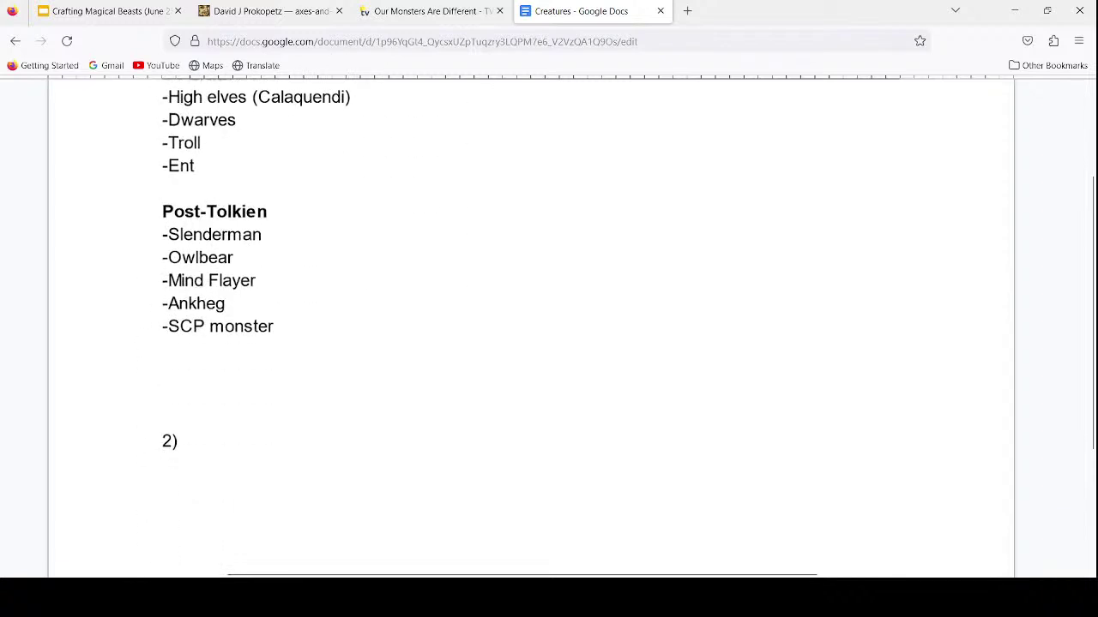
text(-Mimics)
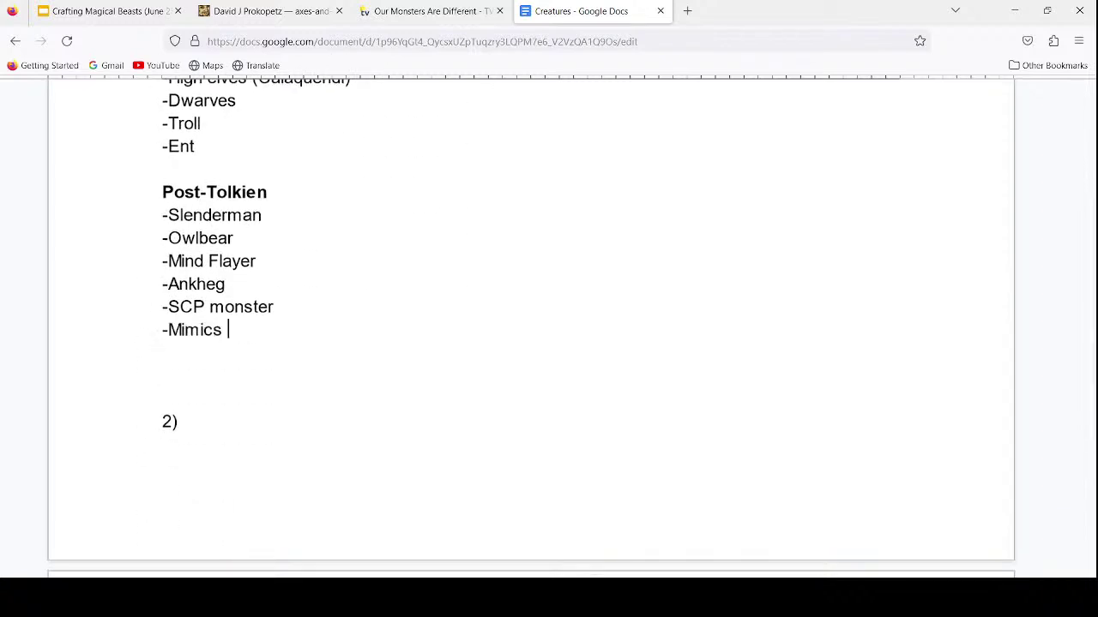
Step: Extend the Demon entry in the Pre-Tolkien list to read "-Demon / Angel (Celestials)"
scroll(531, 326, up, 1)
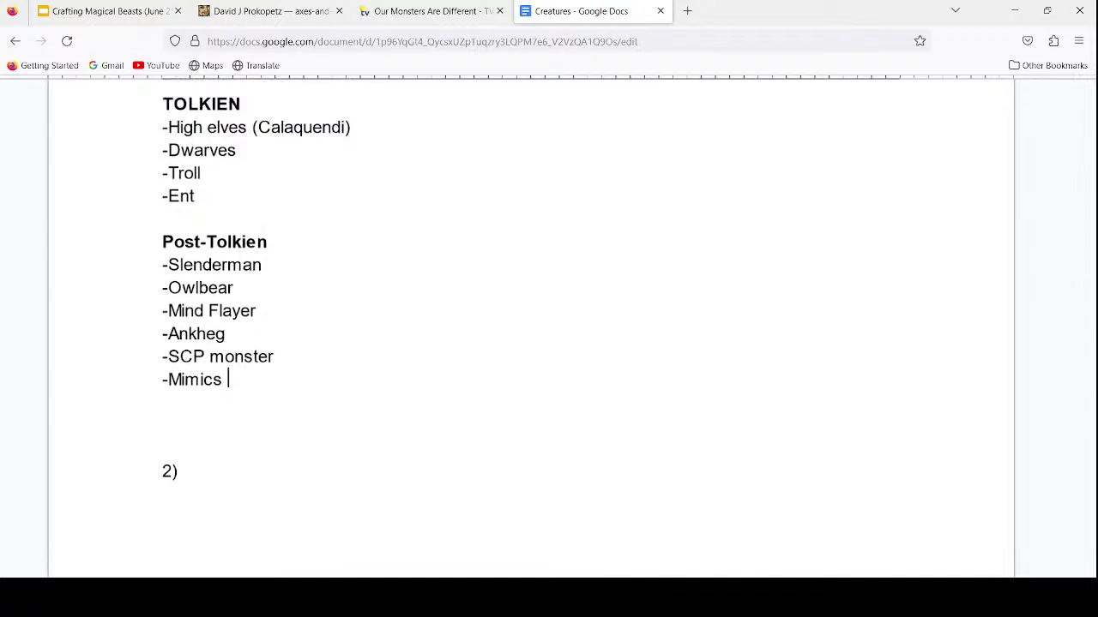
scroll(532, 326, up, 2)
scroll(532, 326, up, 2)
scroll(532, 325, down, 1)
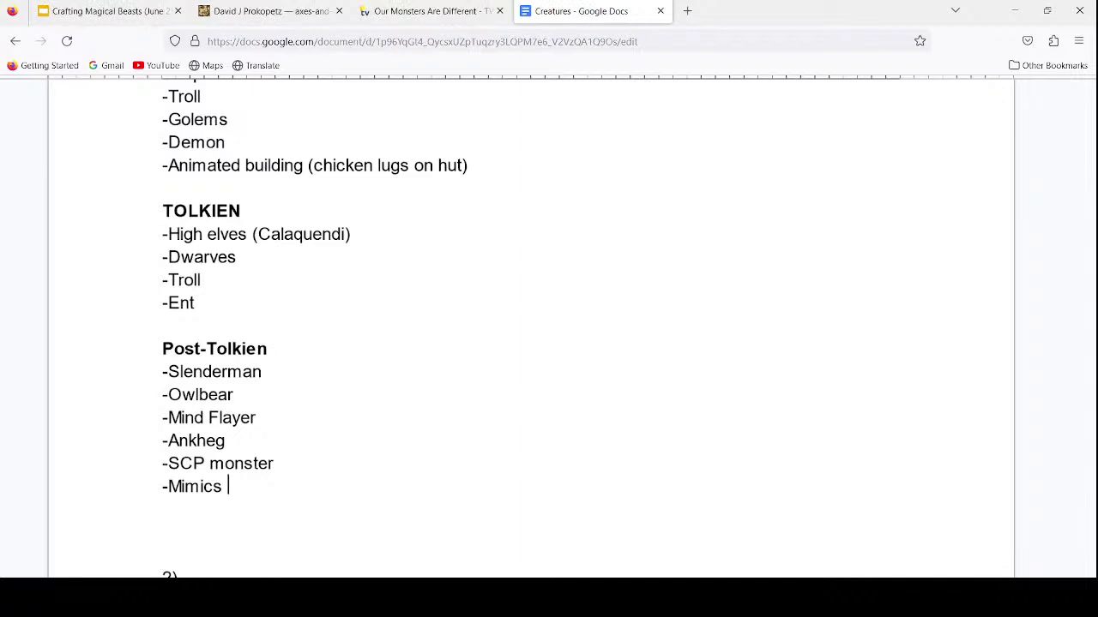
scroll(532, 326, up, 1)
click(231, 191)
text(/ Agn)
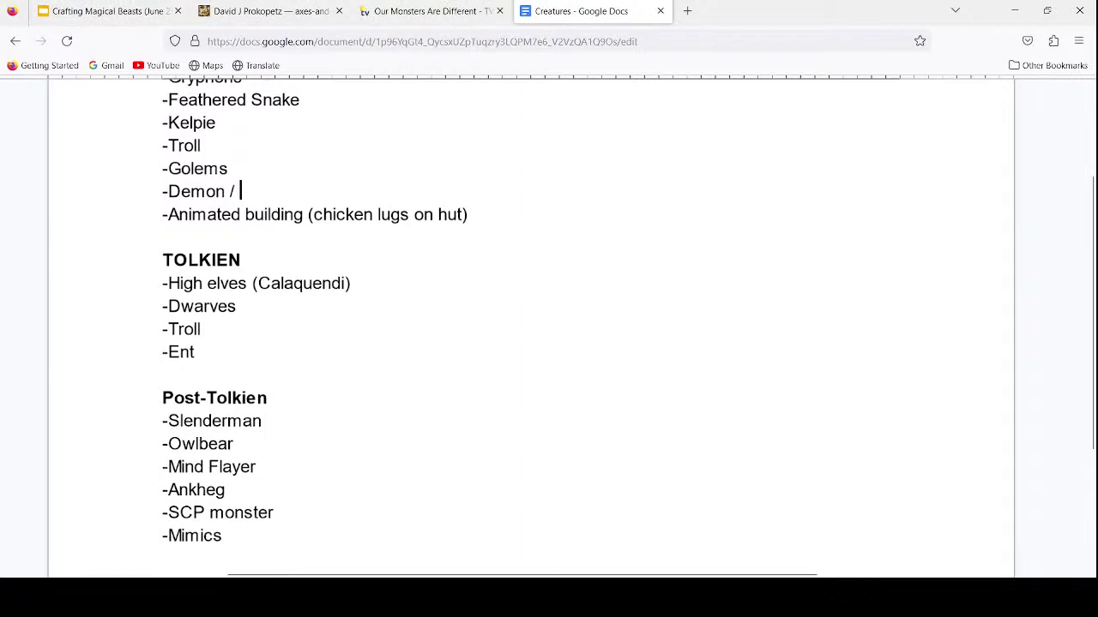
key(BackSpace)
key(BackSpace)
text(ngel (cel)
key(BackSpace)
key(BackSpace)
key(BackSpace)
text(Celestialsk)=)
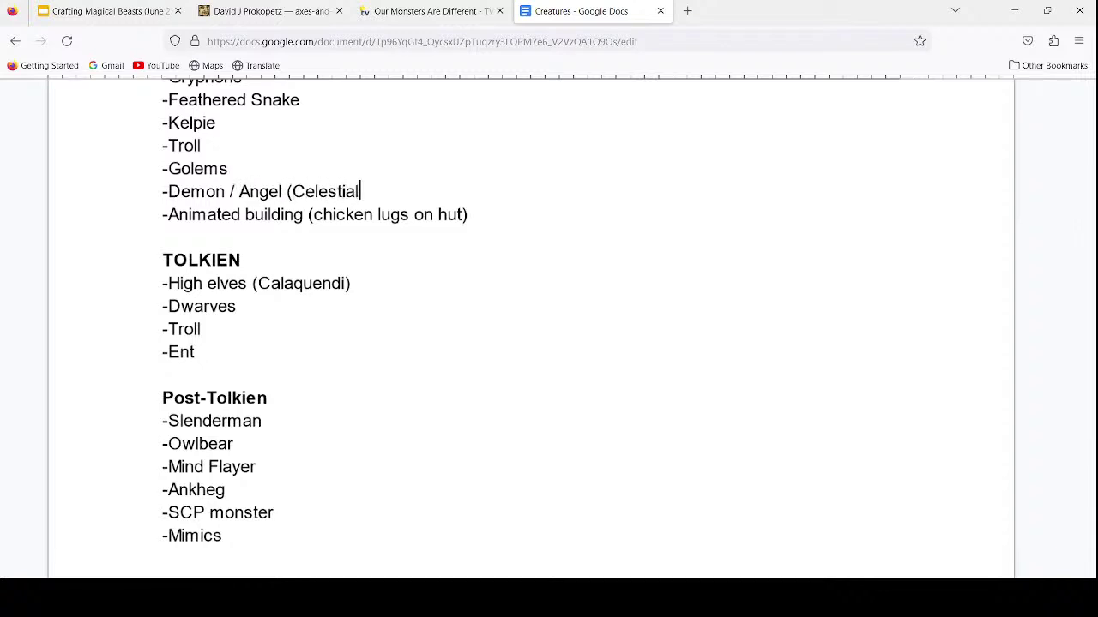
key(BackSpace)
key(BackSpace)
key(BackSpace)
text())
click(163, 237)
Step: Insert the entries "-Halfling (hobbit)" and "-Orc" between Dwarves and Troll in the Tolkien list
scroll(531, 328, up, 3)
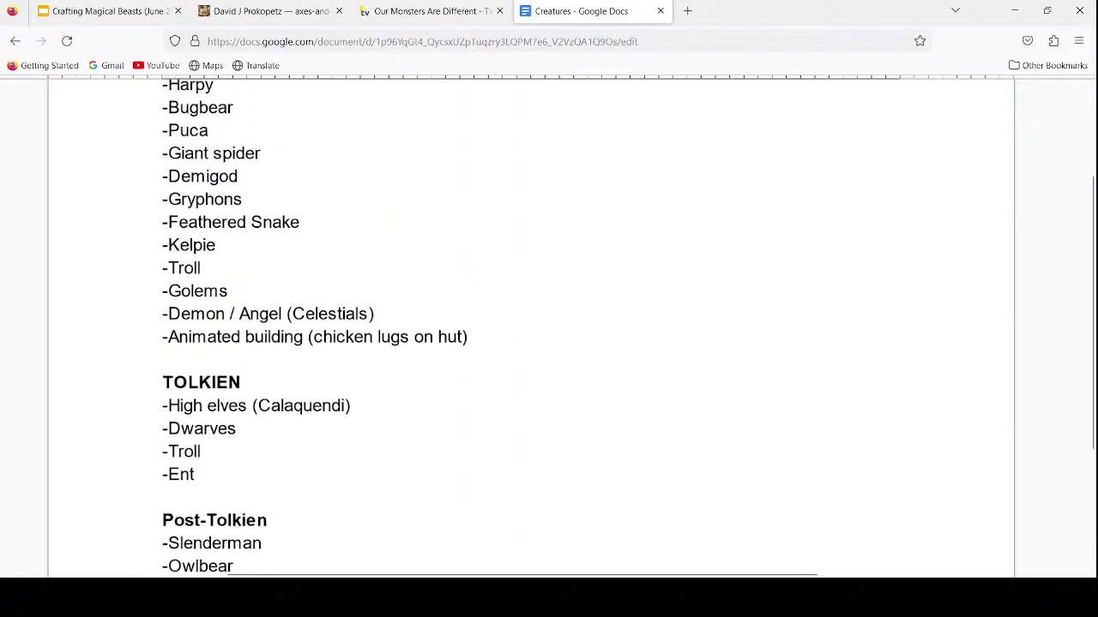
scroll(531, 329, up, 2)
scroll(531, 329, down, 3)
scroll(531, 328, down, 1)
scroll(489, 352, down, 1)
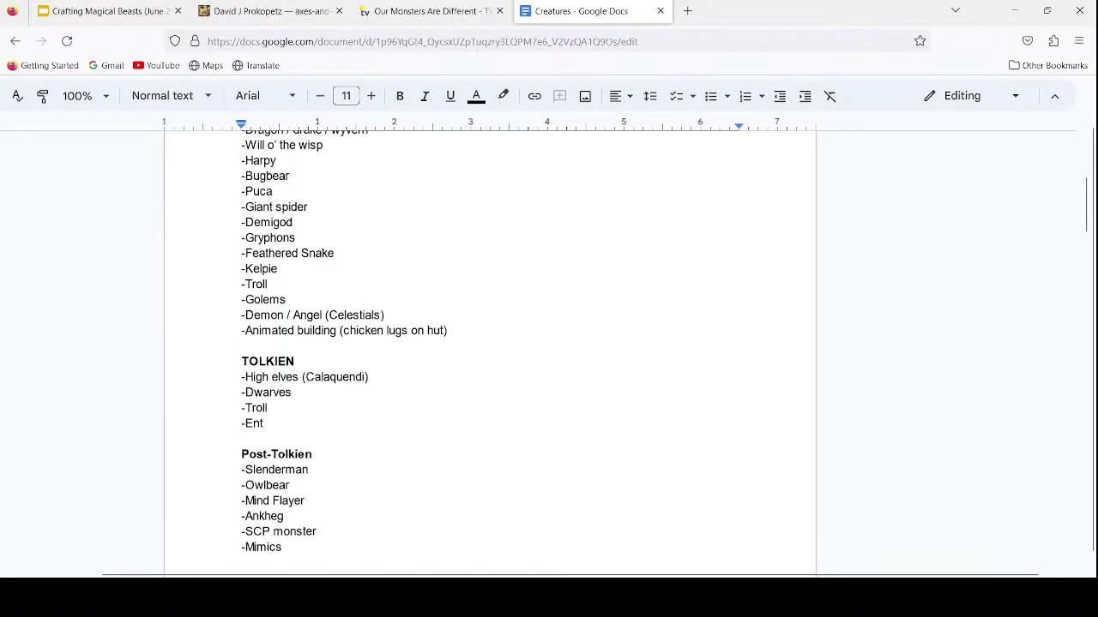
click(292, 393)
key(Return)
text(-Hawl)
key(BackSpace)
key(BackSpace)
text(lf)
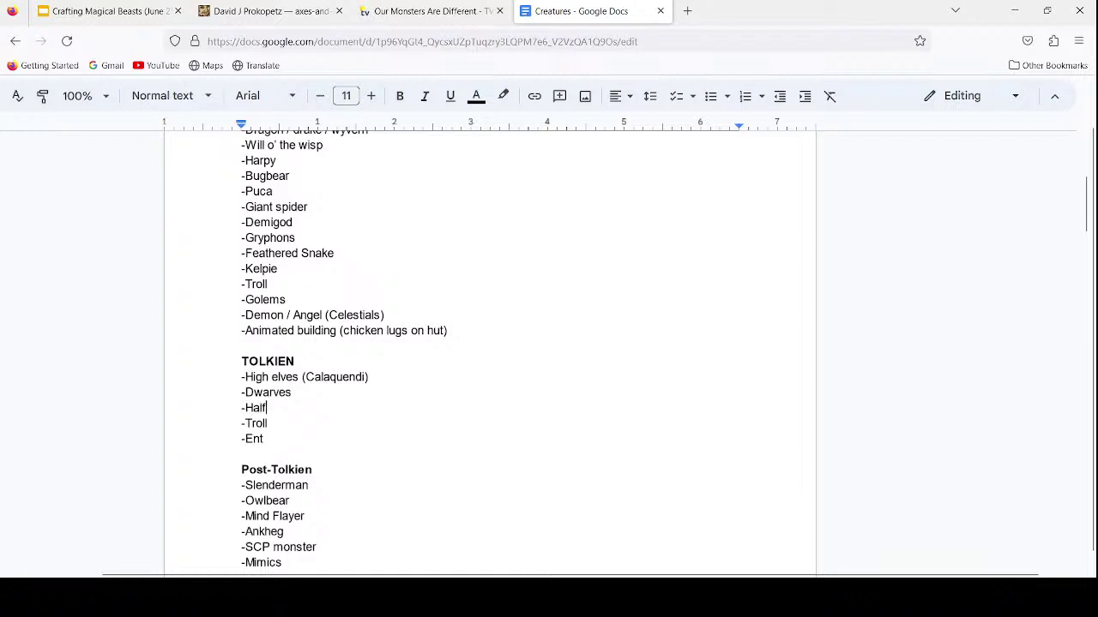
text(ling (hobbit) ])
key(BackSpace)
key(Return)
text(-Orc)
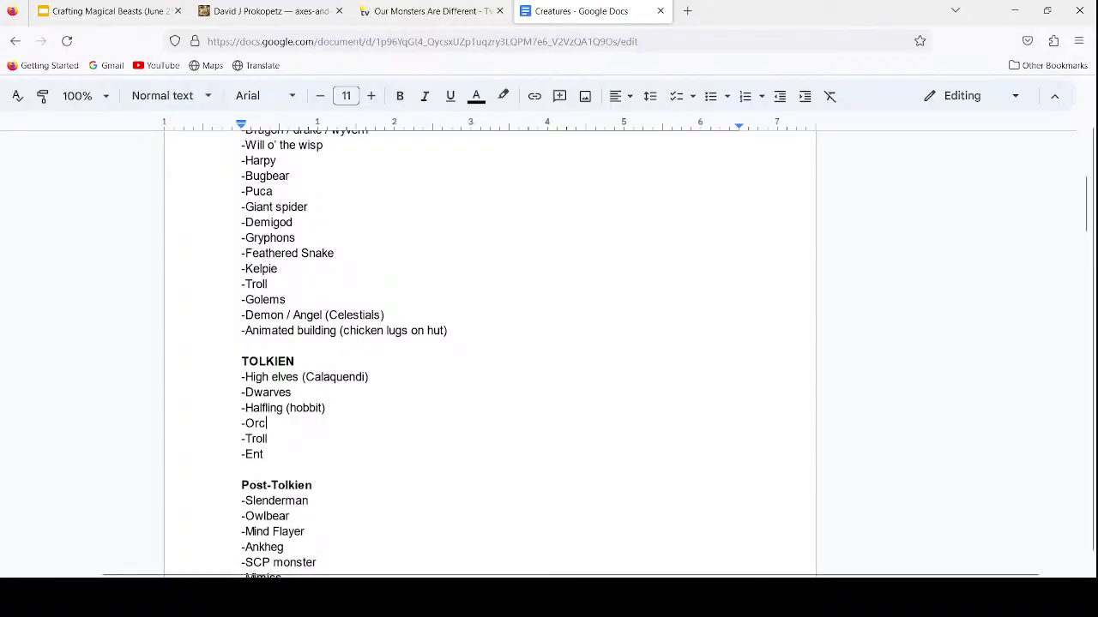
click(451, 331)
key(Return)
key(BackSpace)
scroll(489, 343, down, 2)
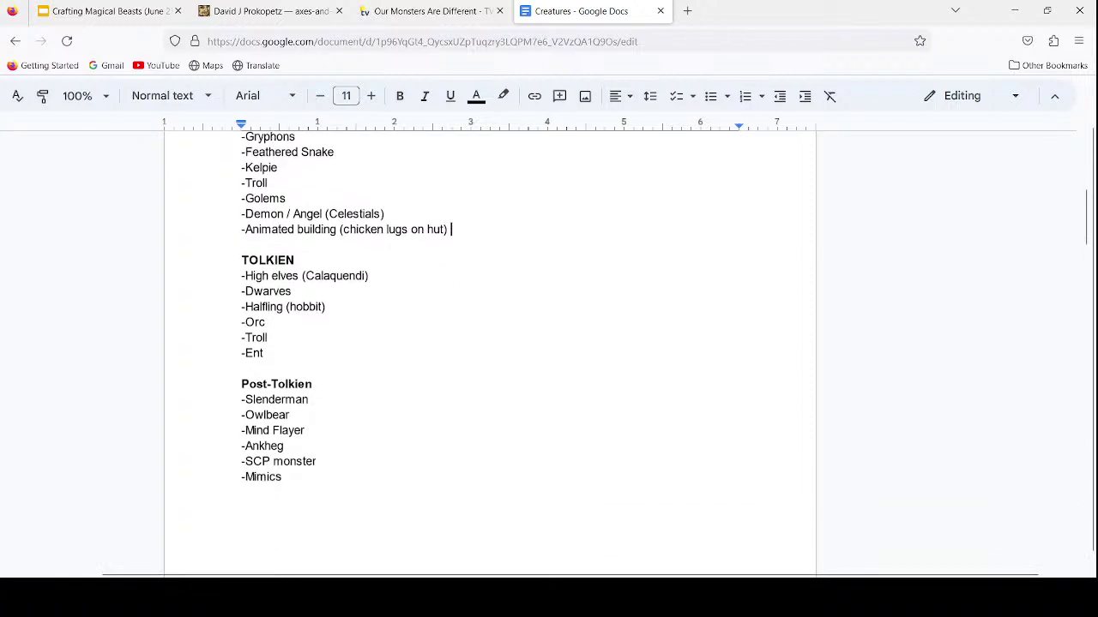